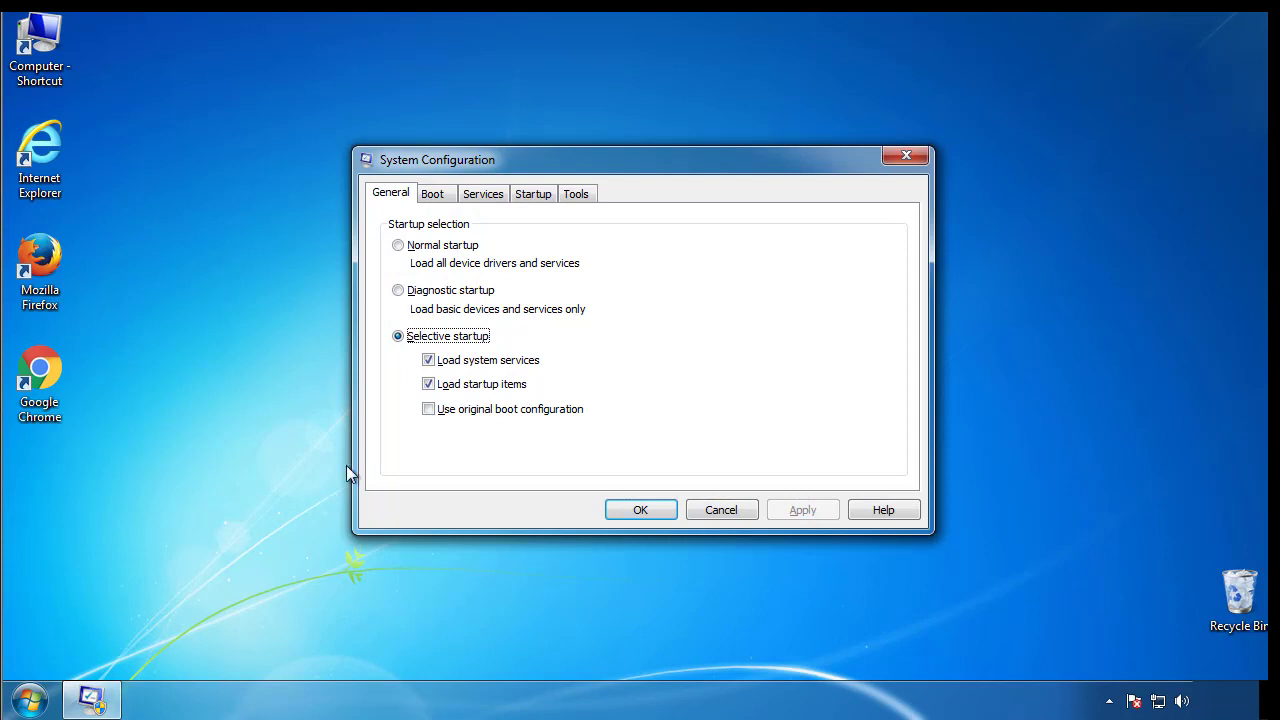
Step: Enable Safe boot (Minimal) on the Boot tab and restart into Safe Mode
left_click(433, 197)
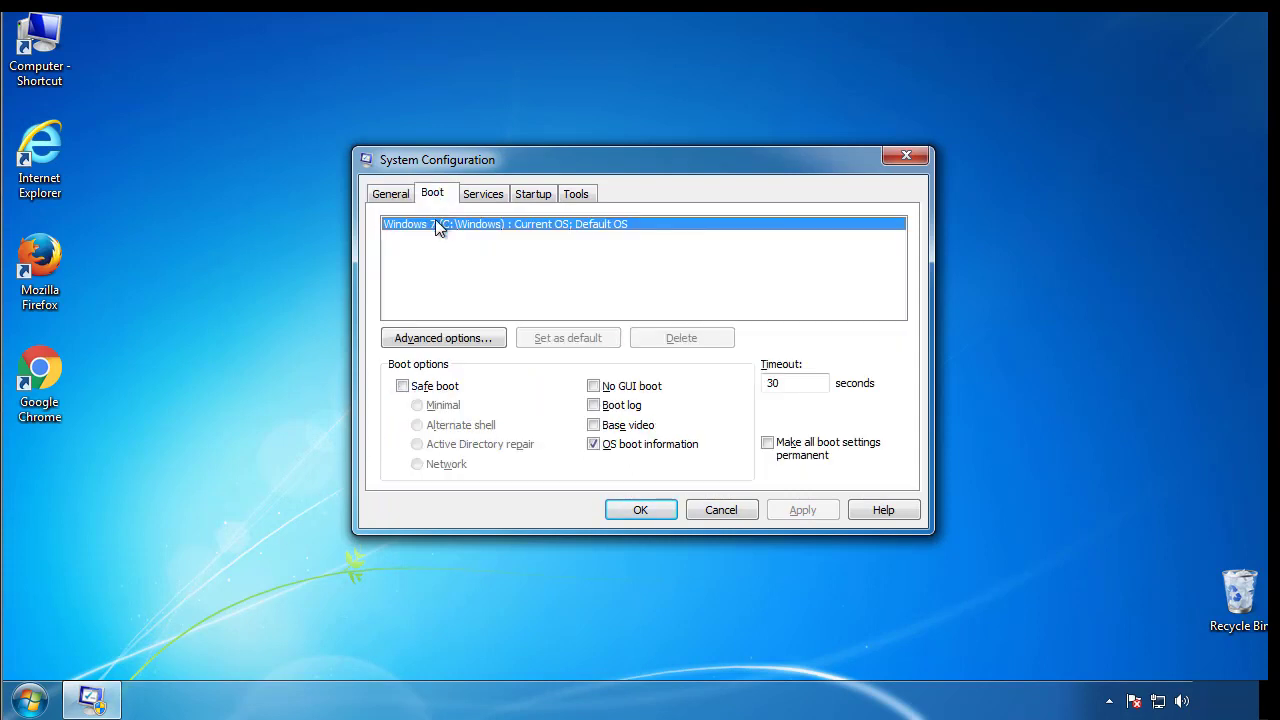
left_click(402, 386)
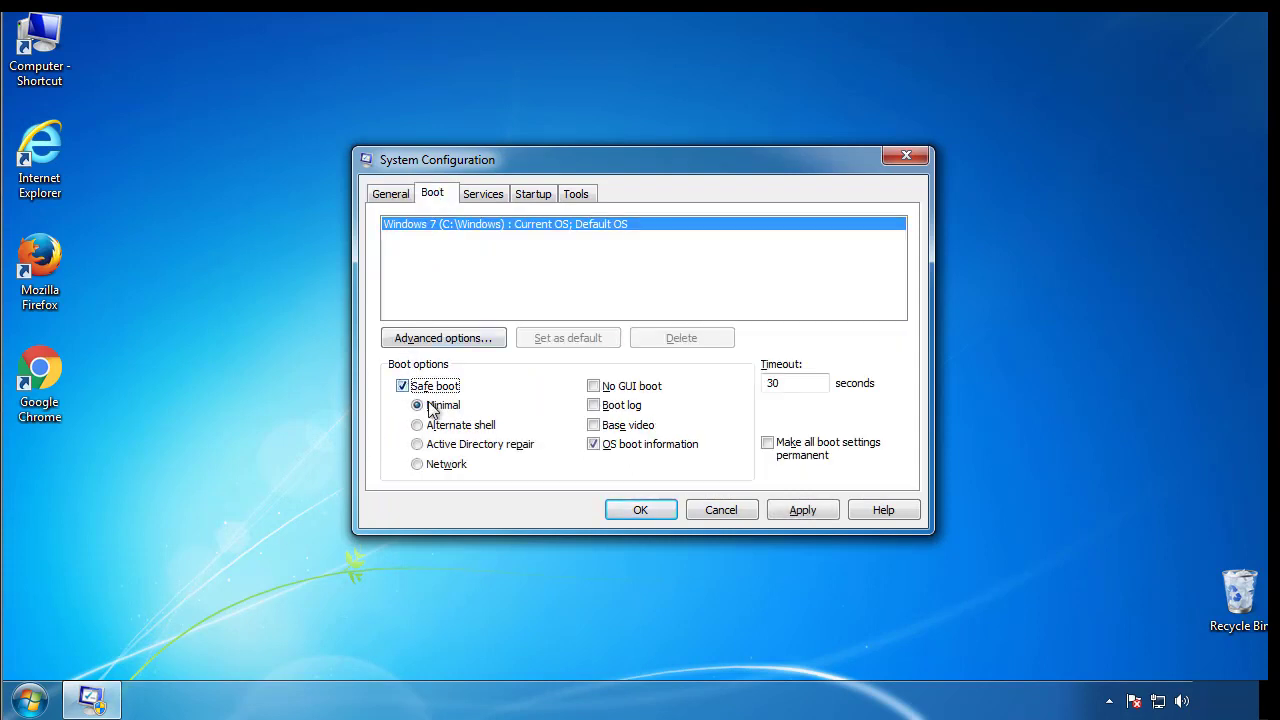
left_click(649, 510)
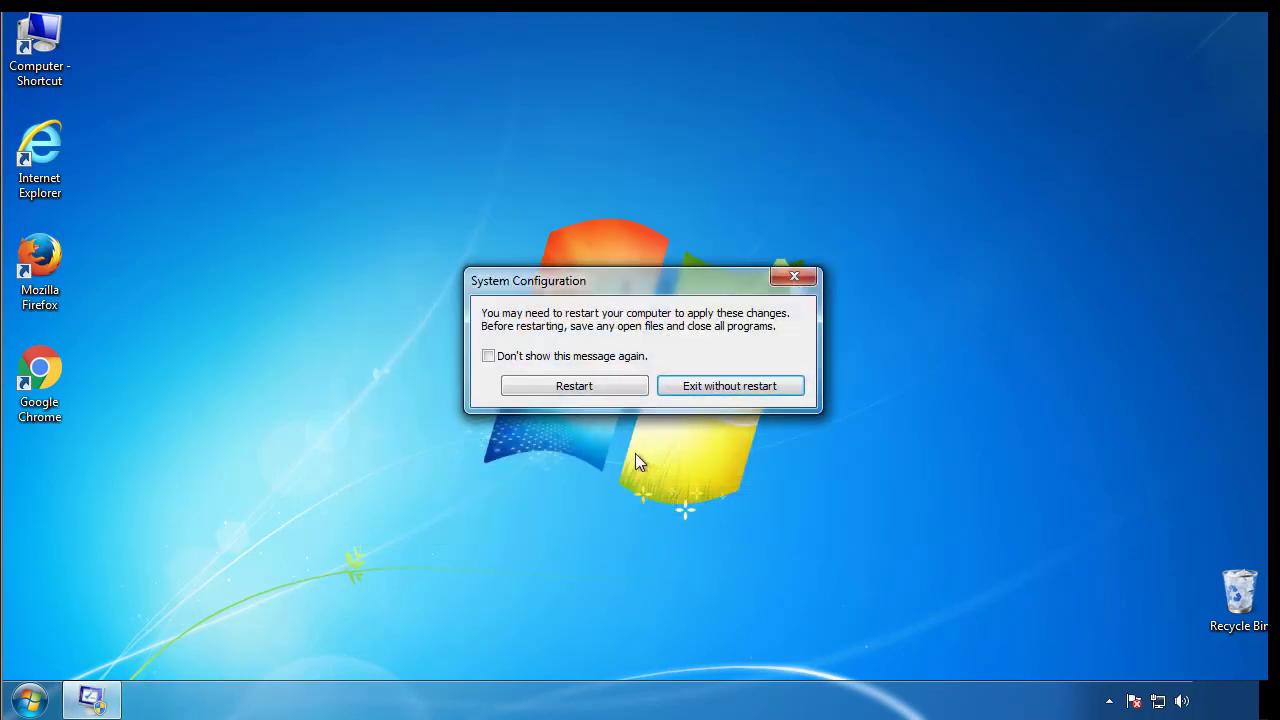
left_click(576, 388)
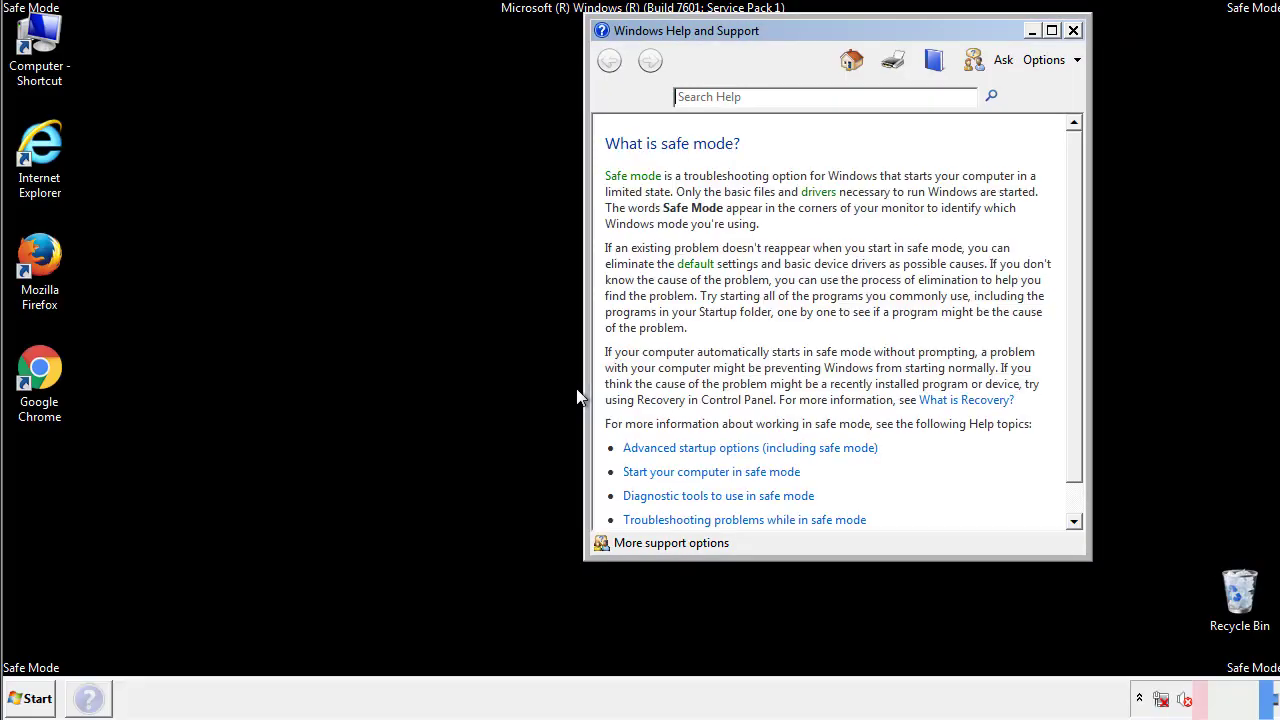
Step: Close the Safe Mode help, turn on 'Always show menus' in Folder Options, then close Control Panel
left_click(1072, 30)
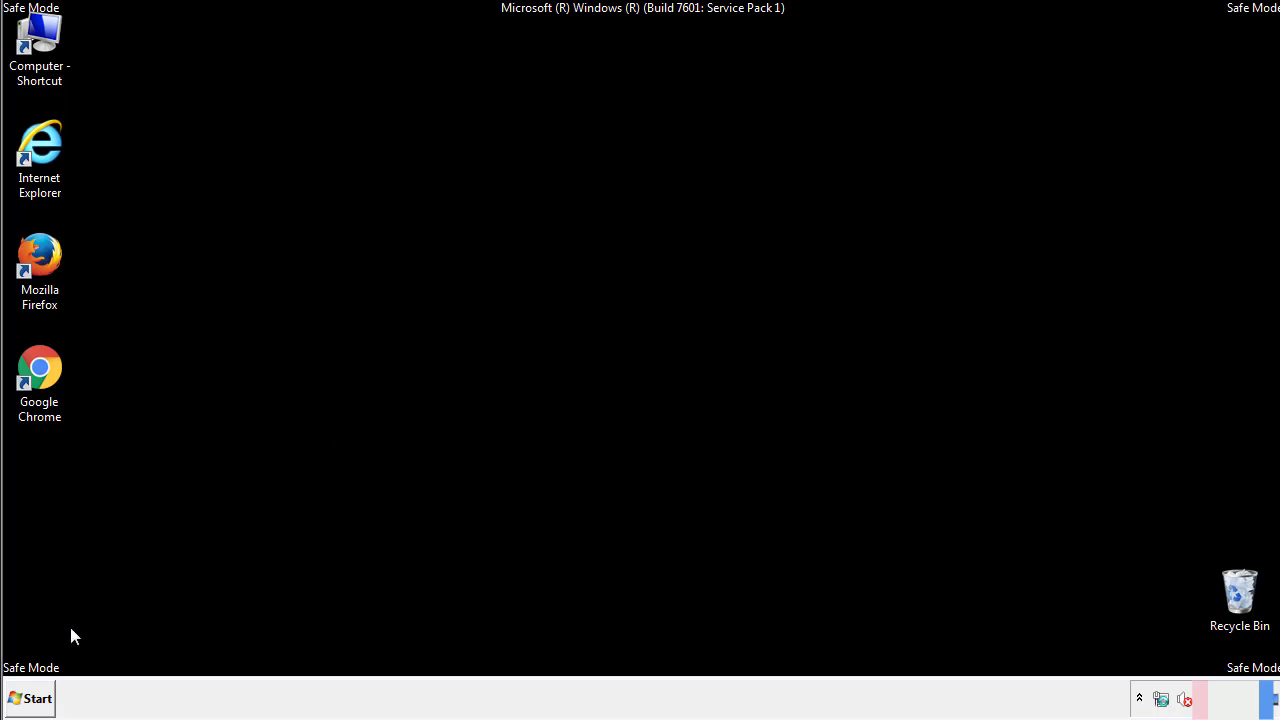
left_click(32, 703)
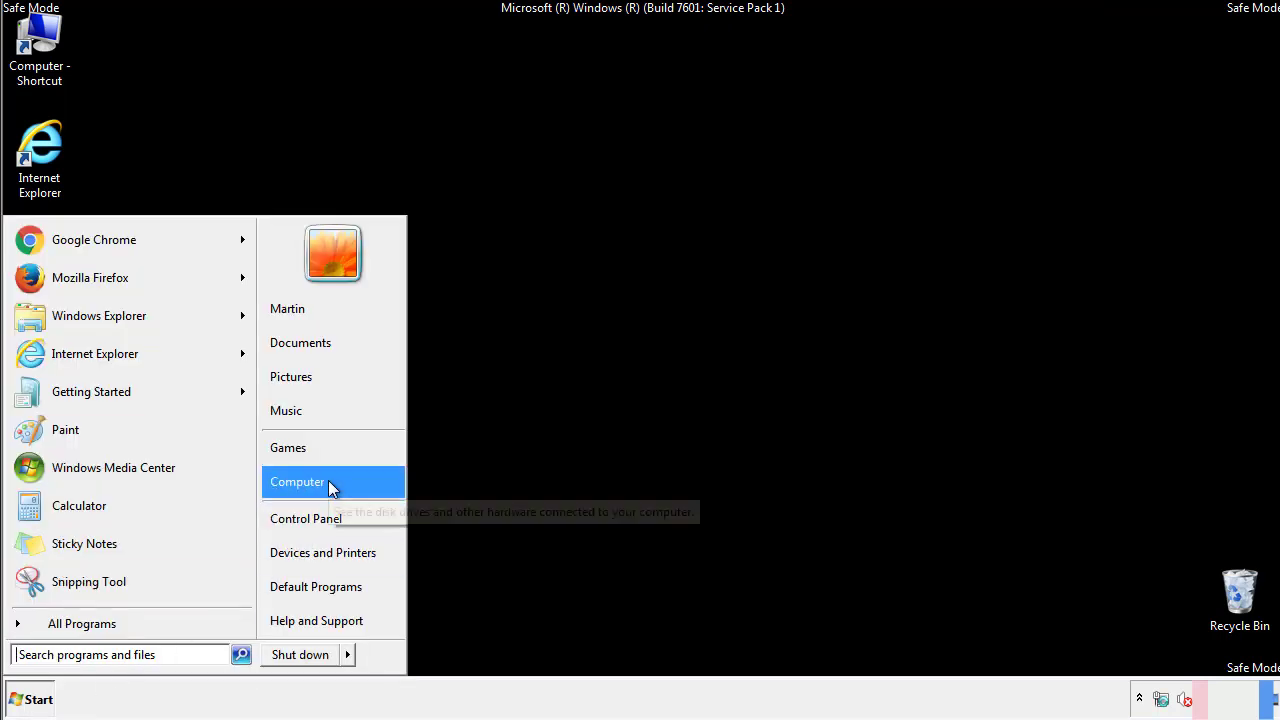
left_click(318, 515)
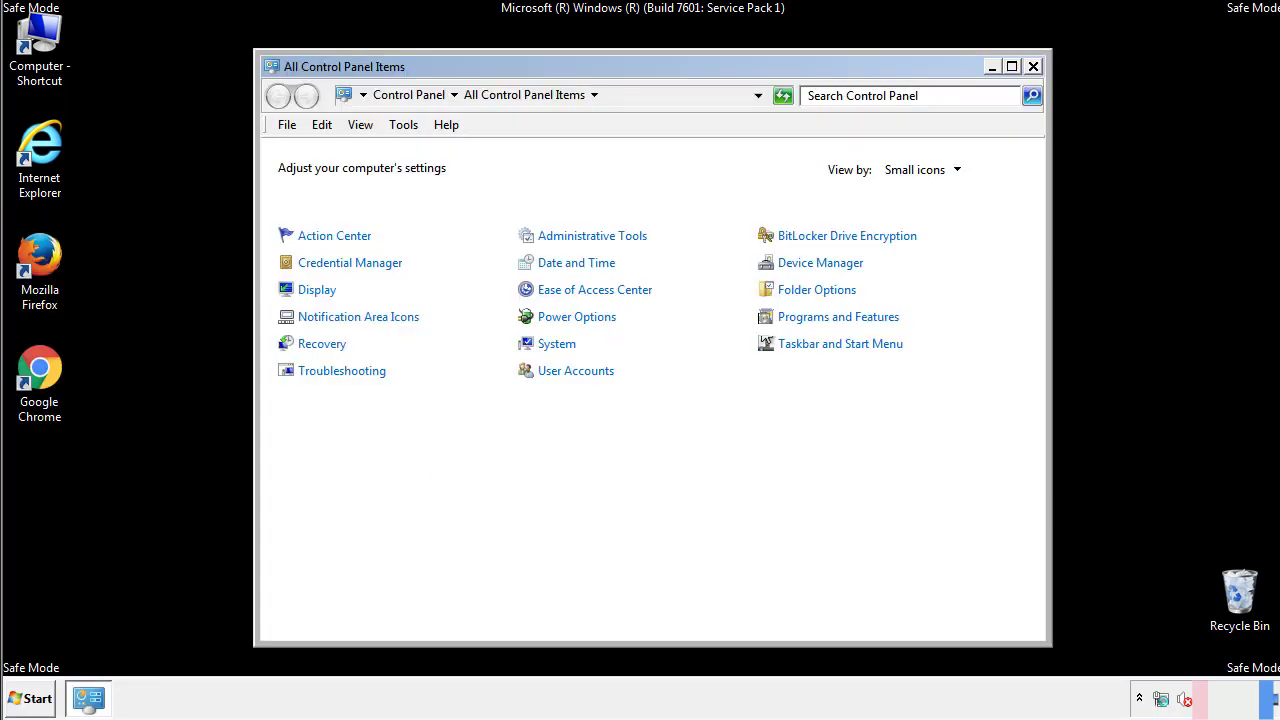
left_click(818, 289)
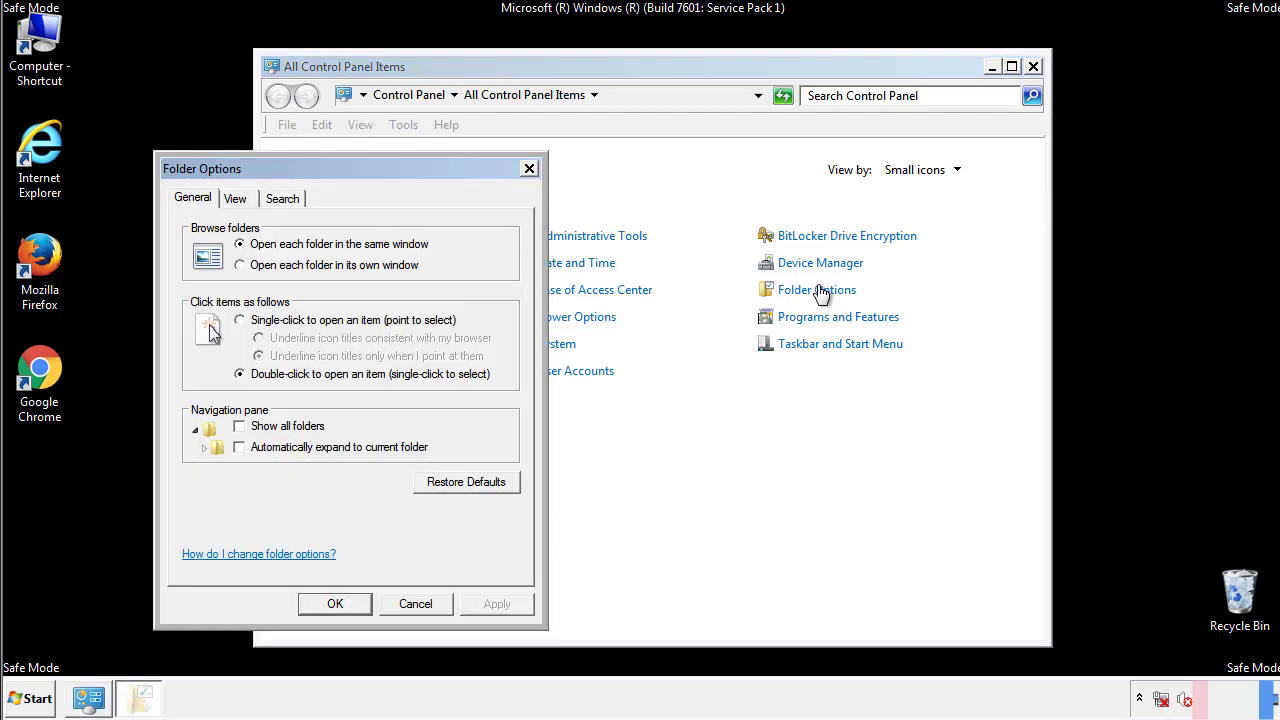
left_click(238, 200)
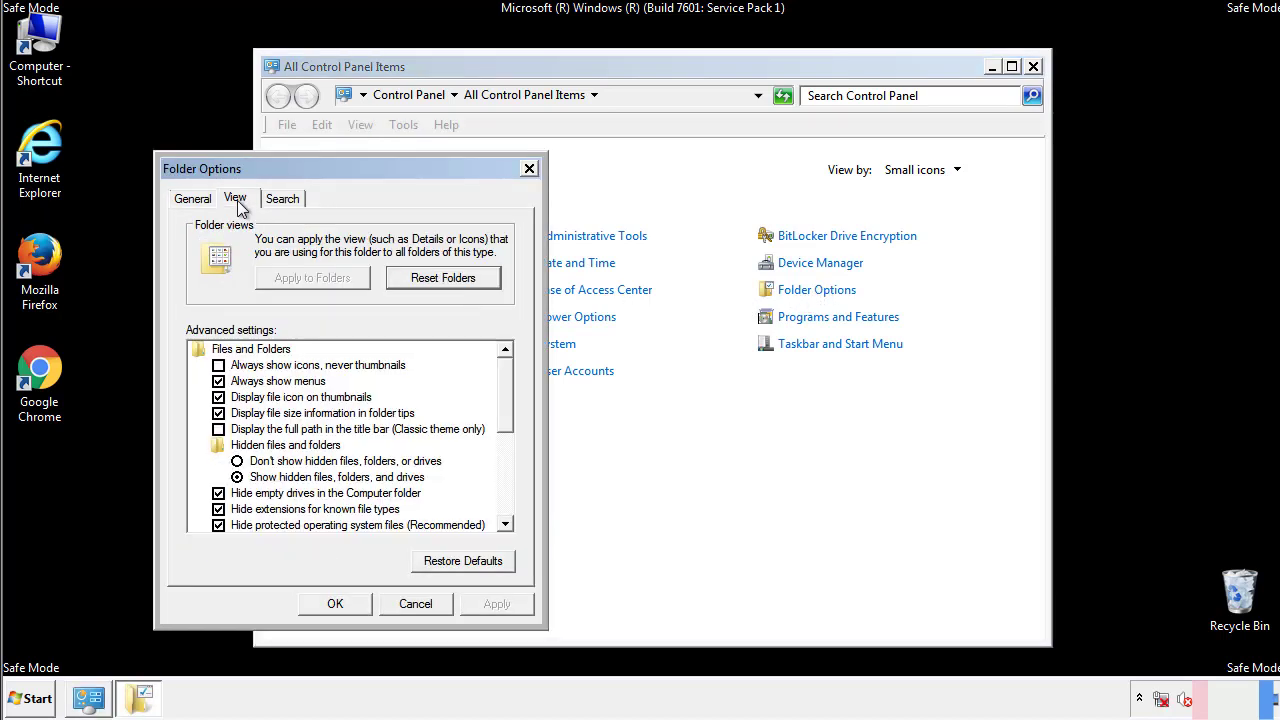
left_click(218, 381)
left_click(345, 603)
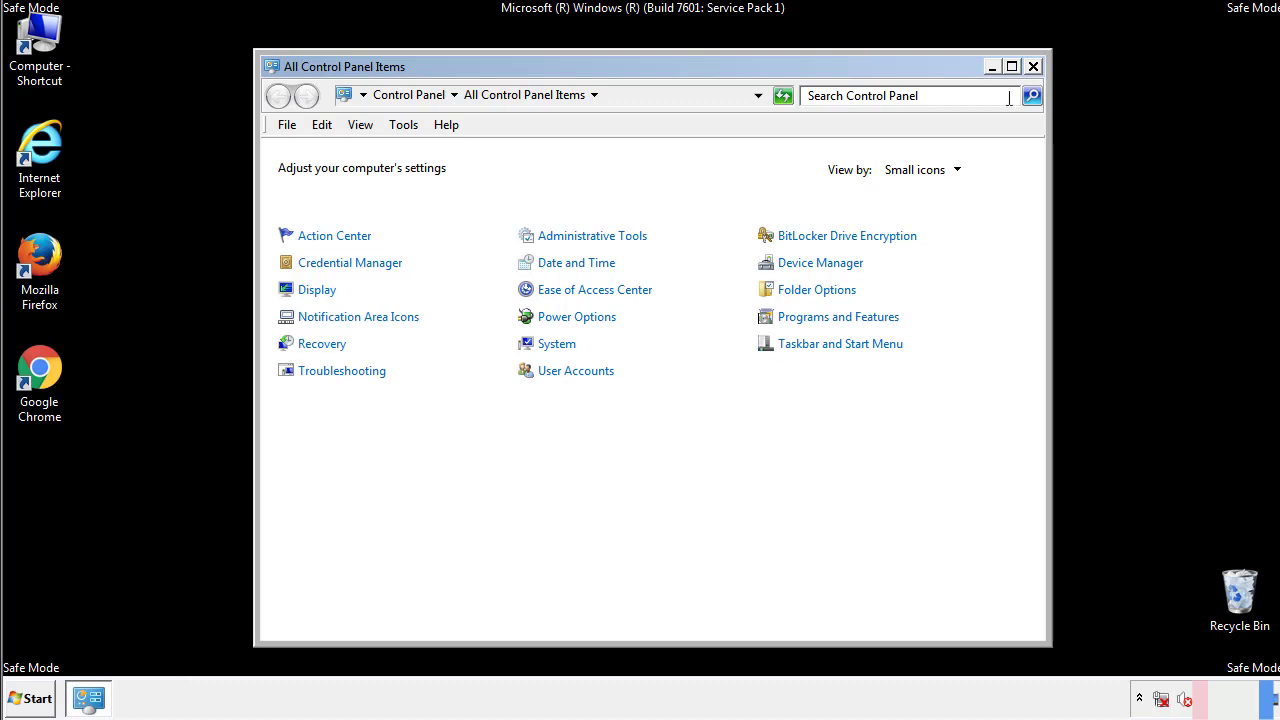
left_click(1033, 67)
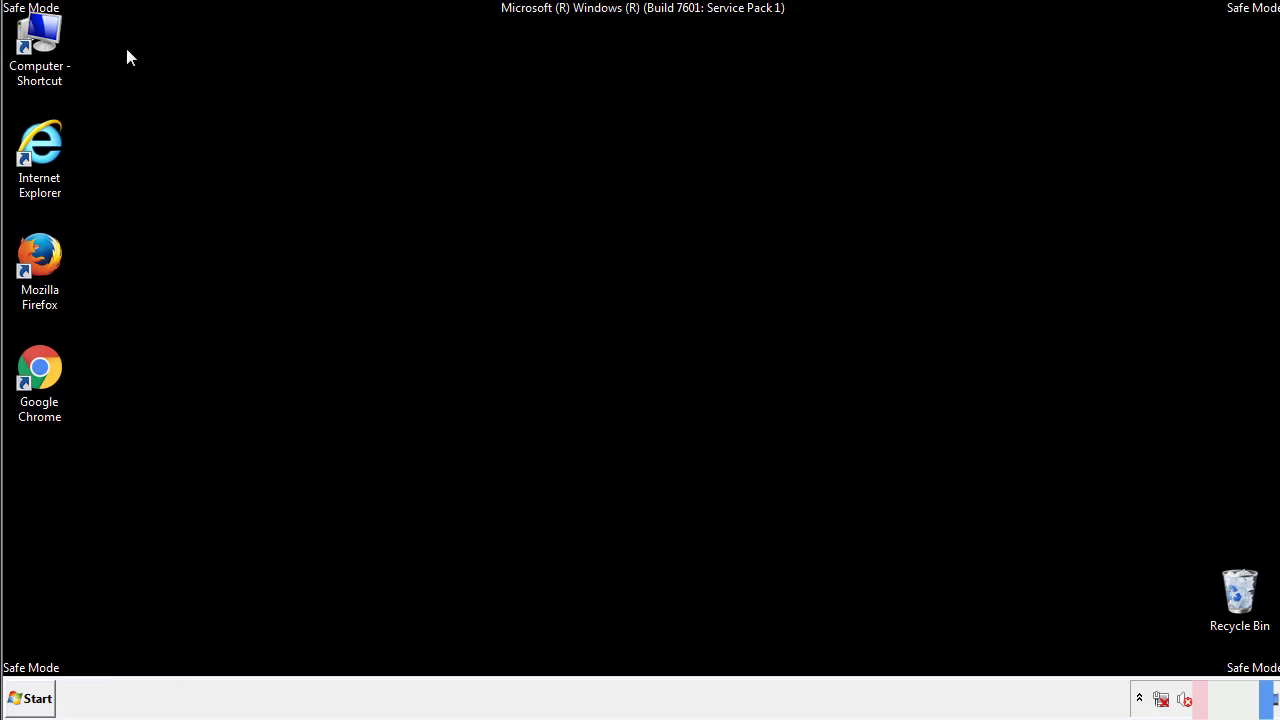
Step: Browse Computer to C:\Windows\System32\drivers\etc and open the hosts file
double_click(57, 38)
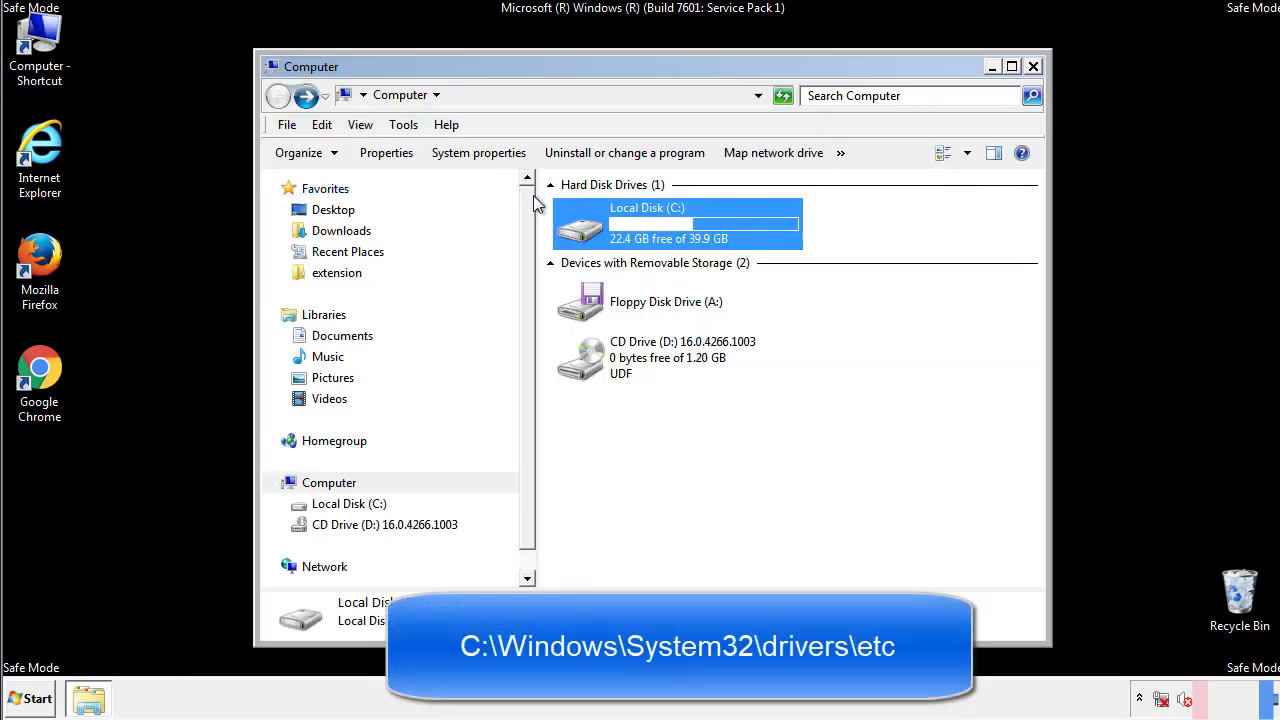
double_click(588, 228)
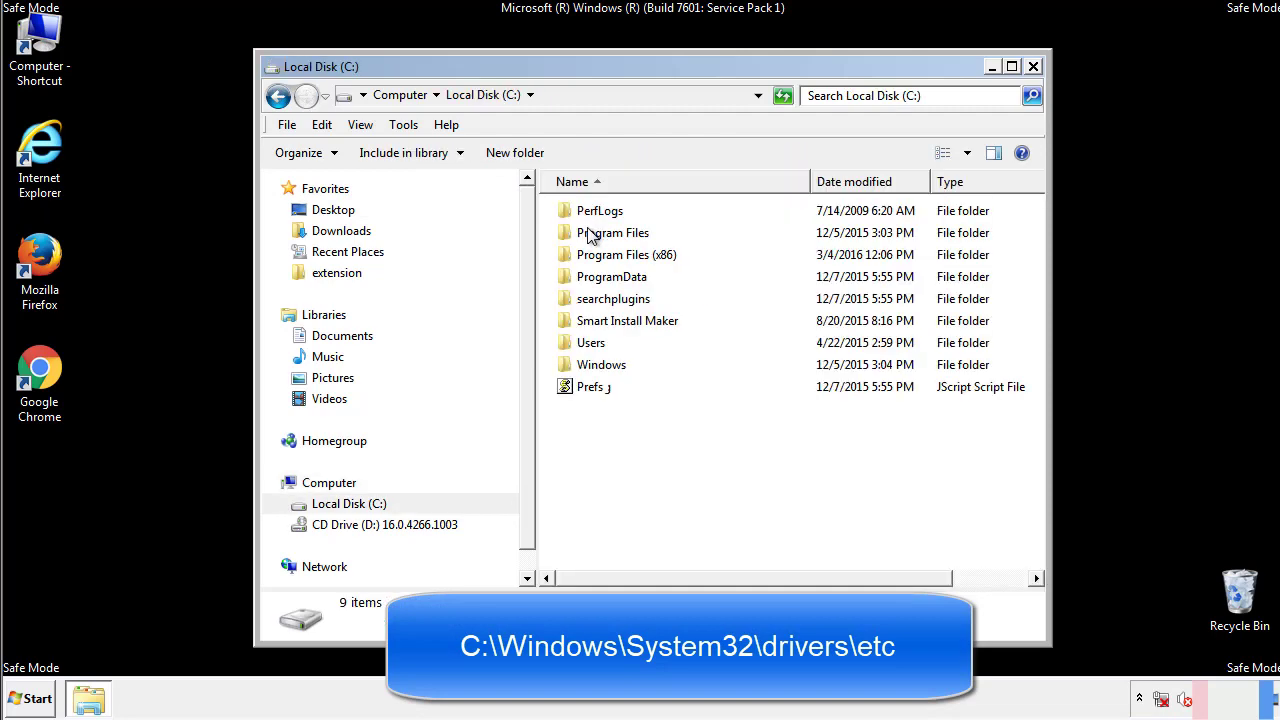
double_click(585, 364)
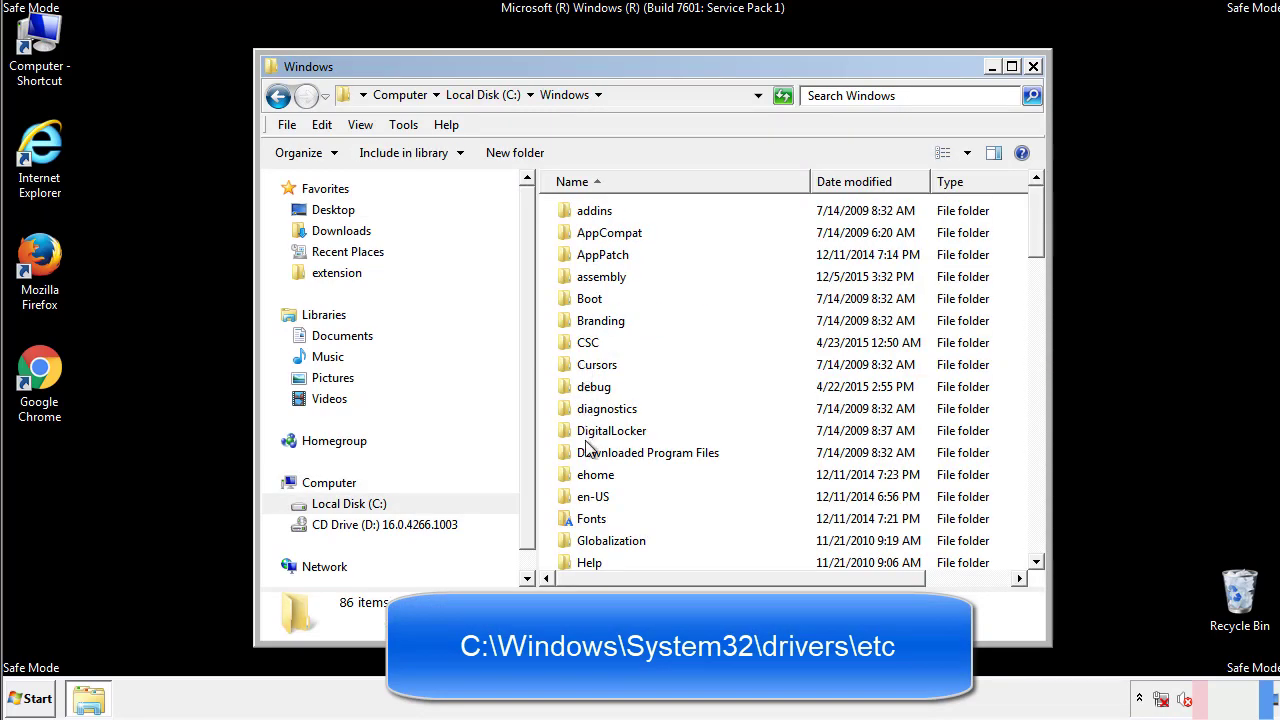
scroll(588, 452, "down", 4)
scroll(590, 452, "down", 5)
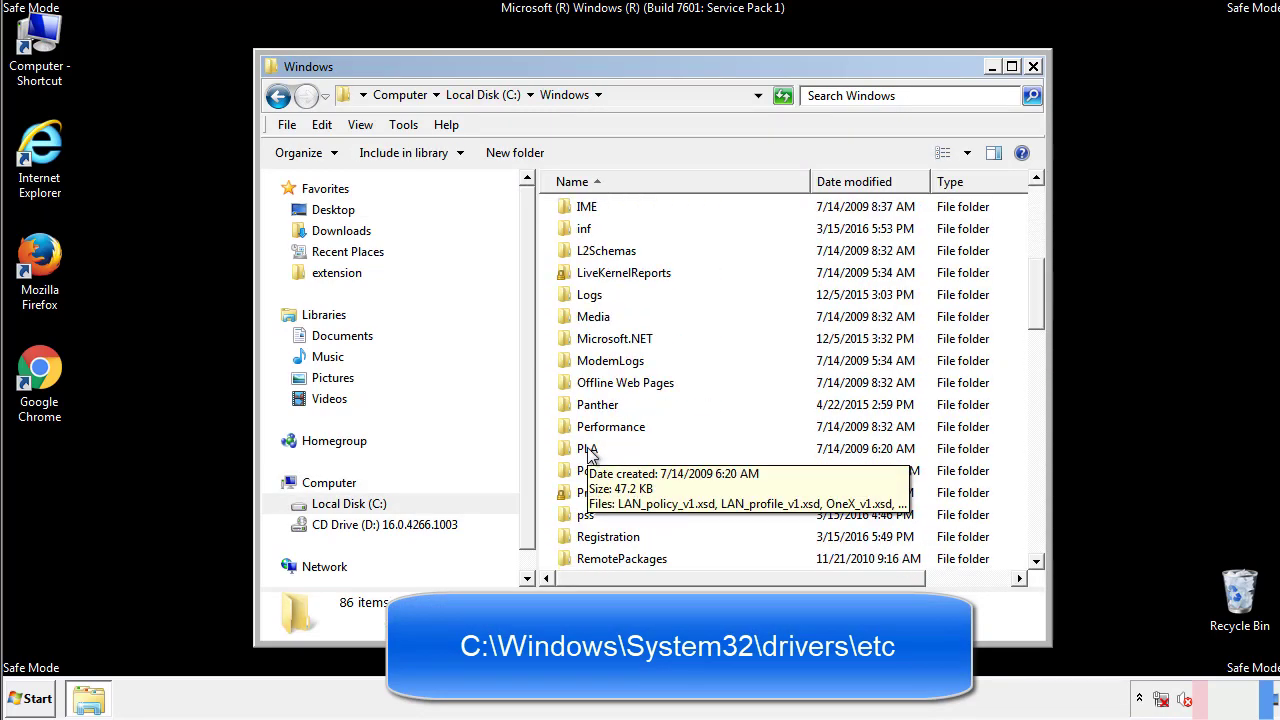
scroll(589, 452, "down", 2)
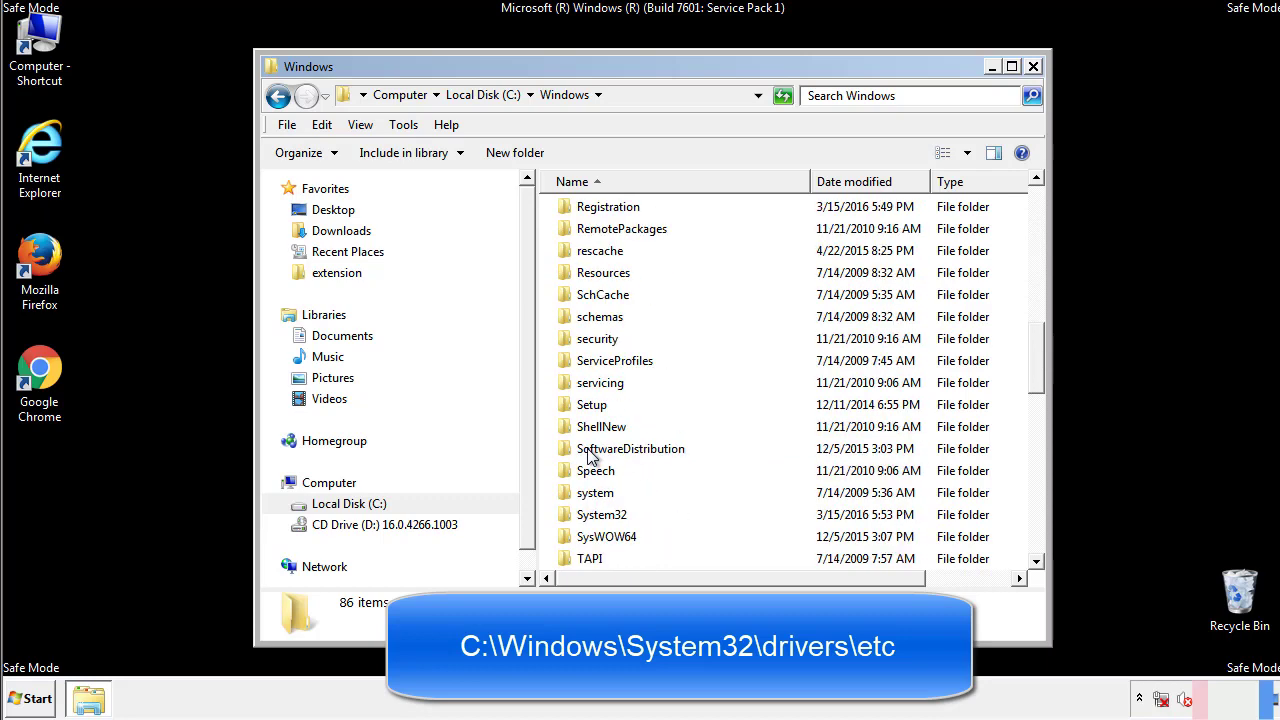
double_click(611, 514)
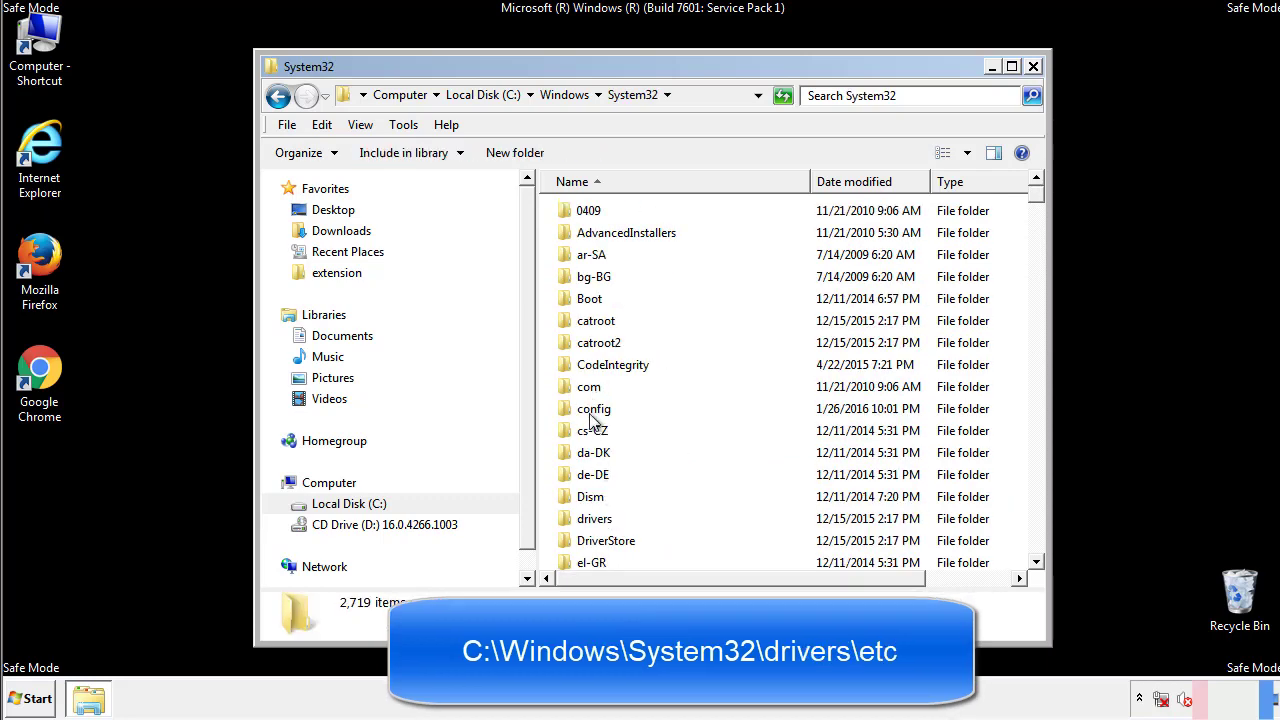
left_click(592, 522)
double_click(592, 522)
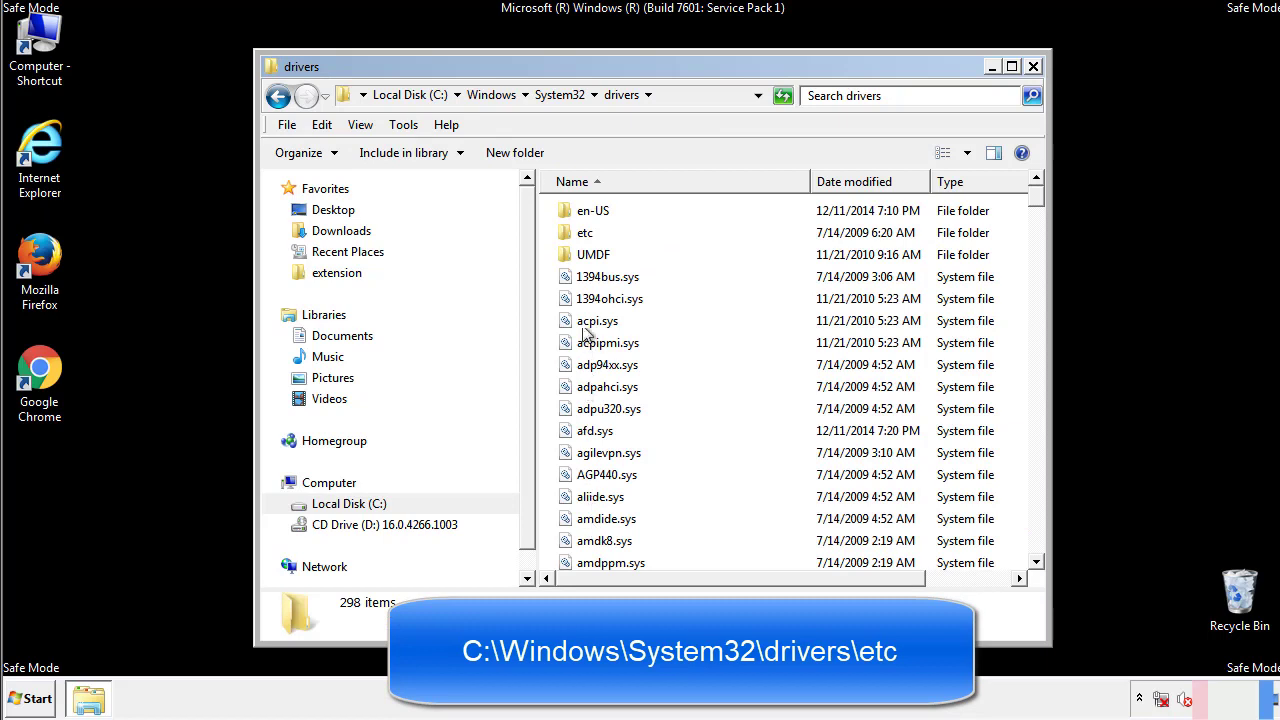
double_click(580, 233)
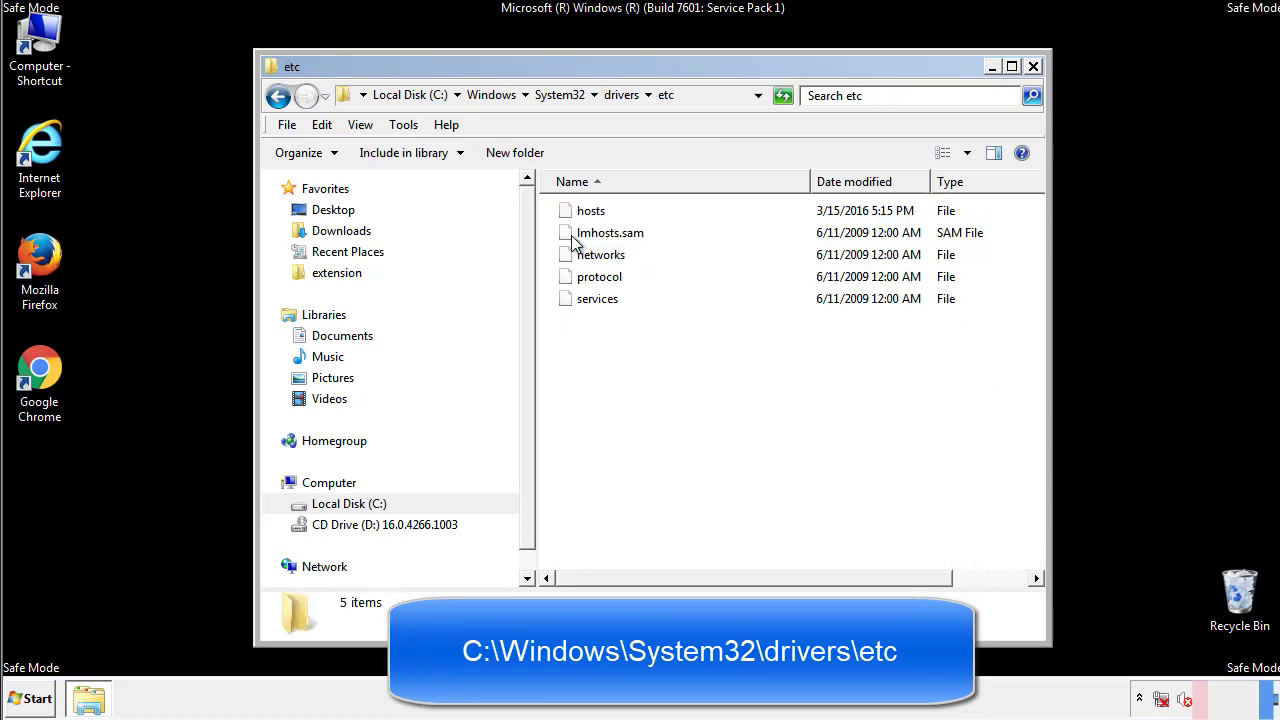
double_click(581, 213)
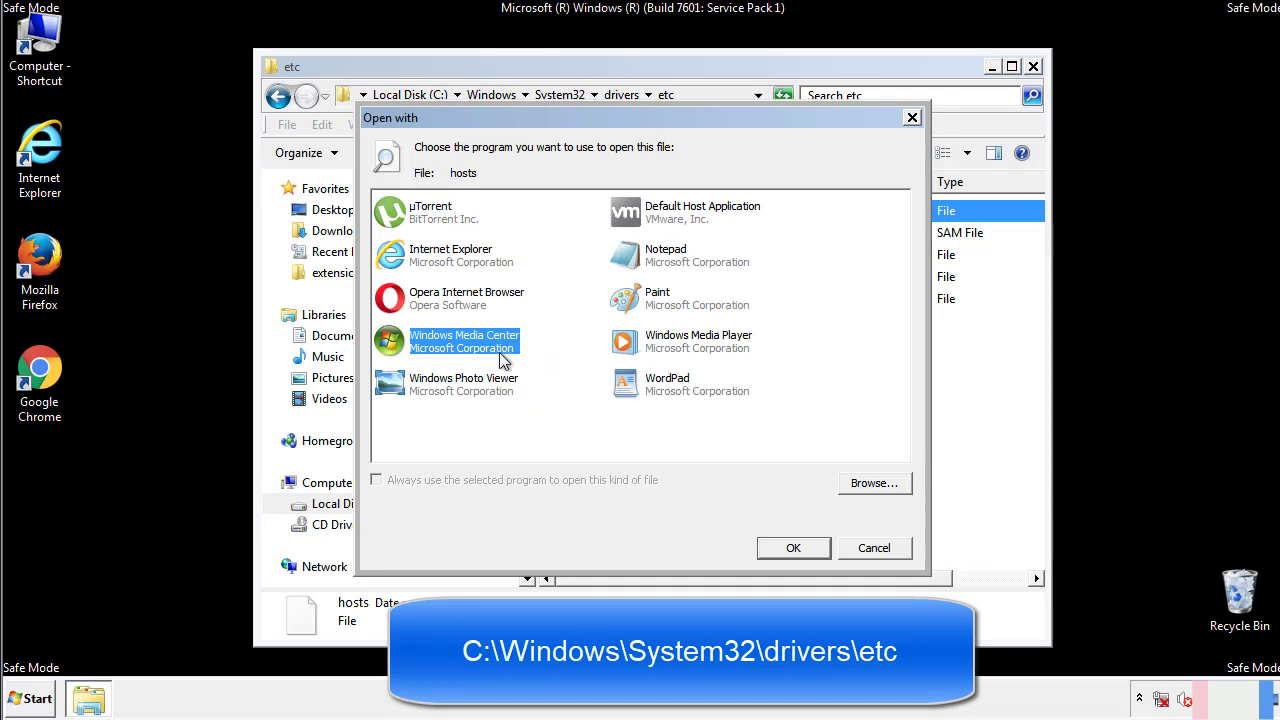
Step: Open hosts in Notepad and move its window fully onto the screen
left_click(648, 260)
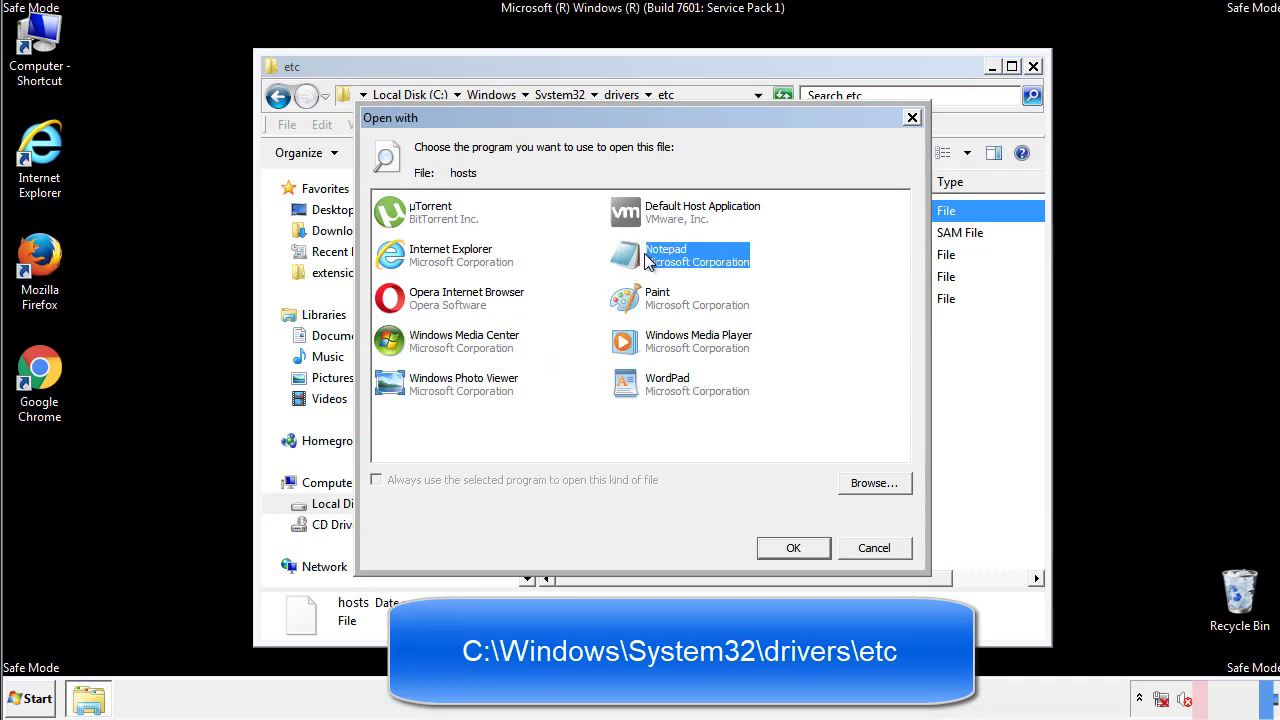
left_click(789, 546)
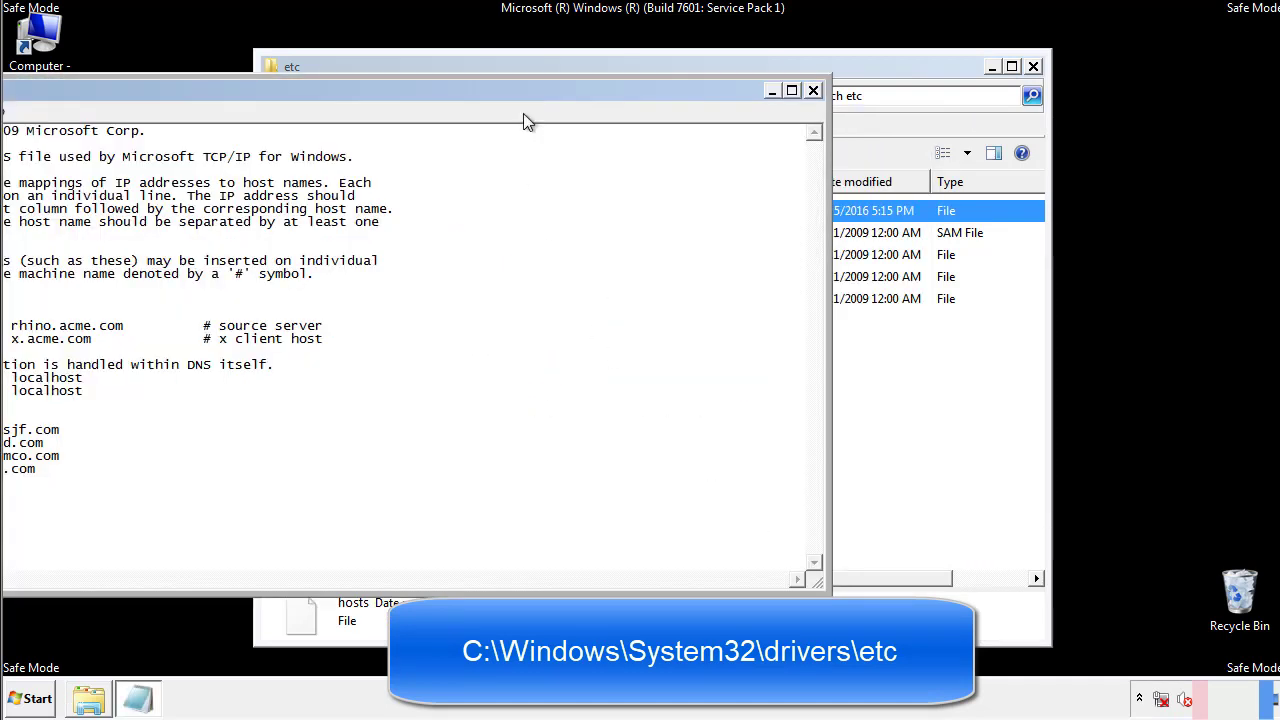
left_click_drag(523, 90, 814, 109)
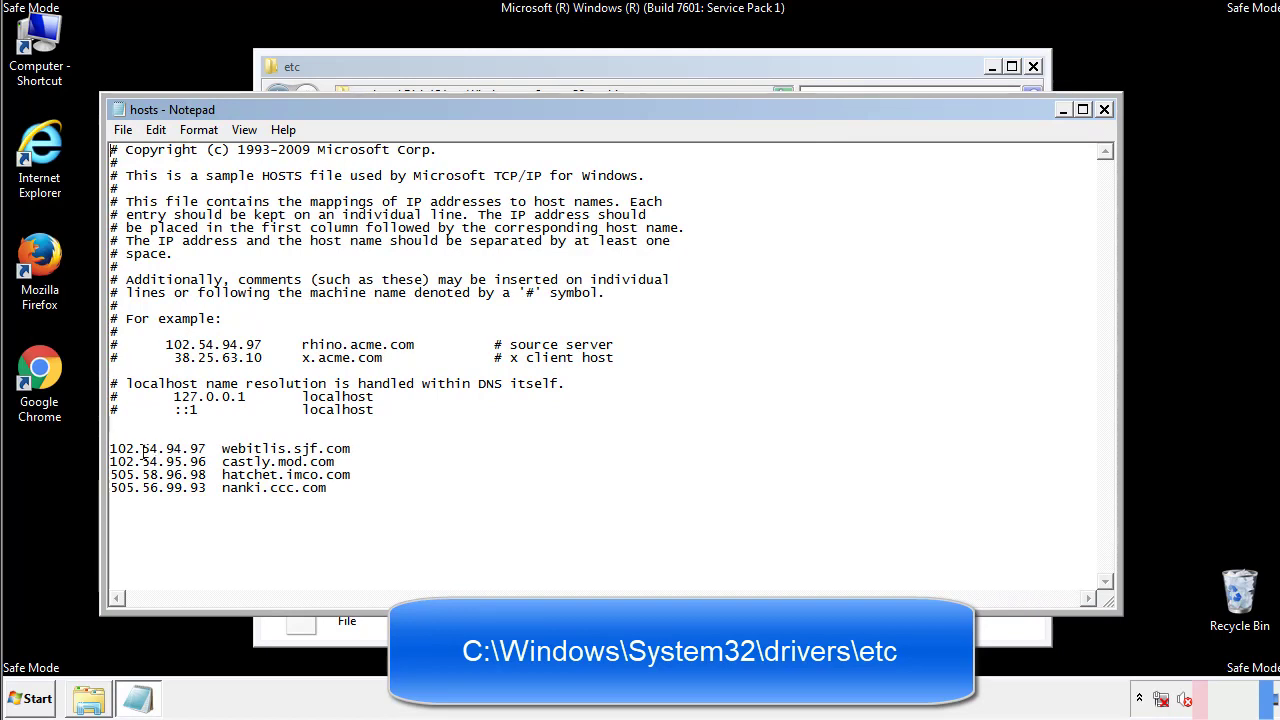
Step: Delete the four suspicious host entries at the bottom and save the file on closing
left_click_drag(358, 490, 110, 436)
key("Delete")
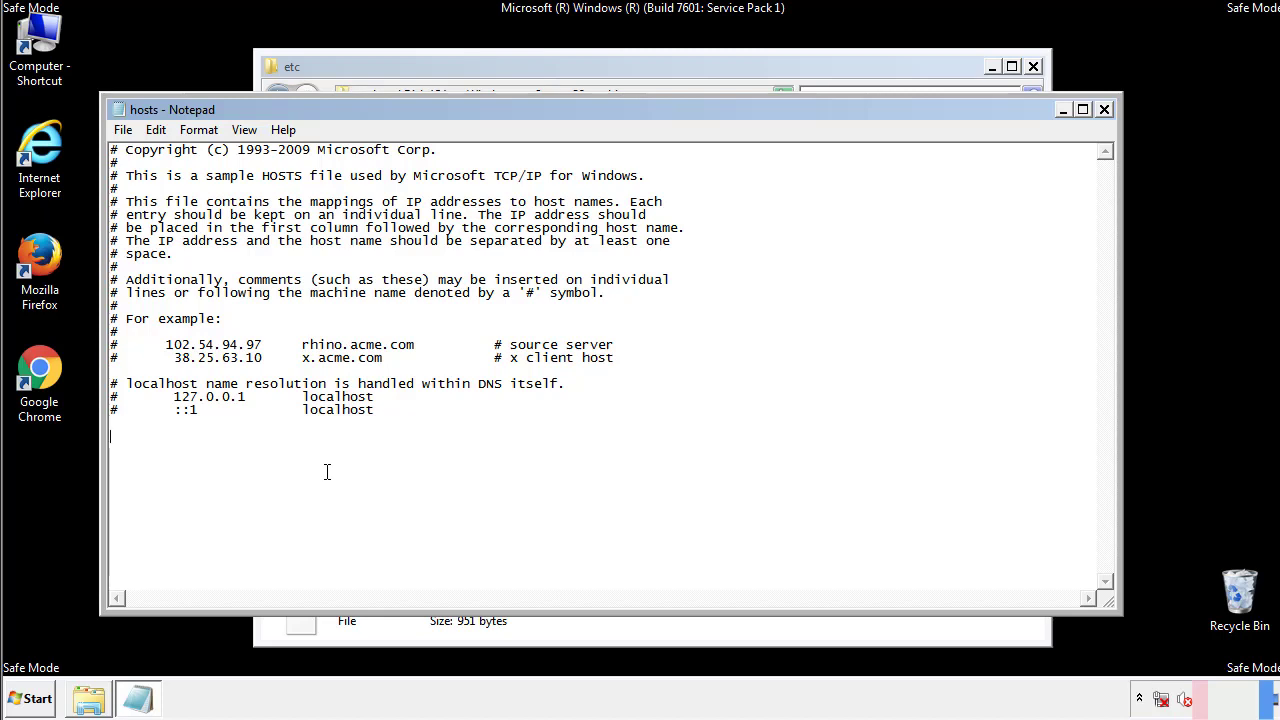
left_click(1105, 110)
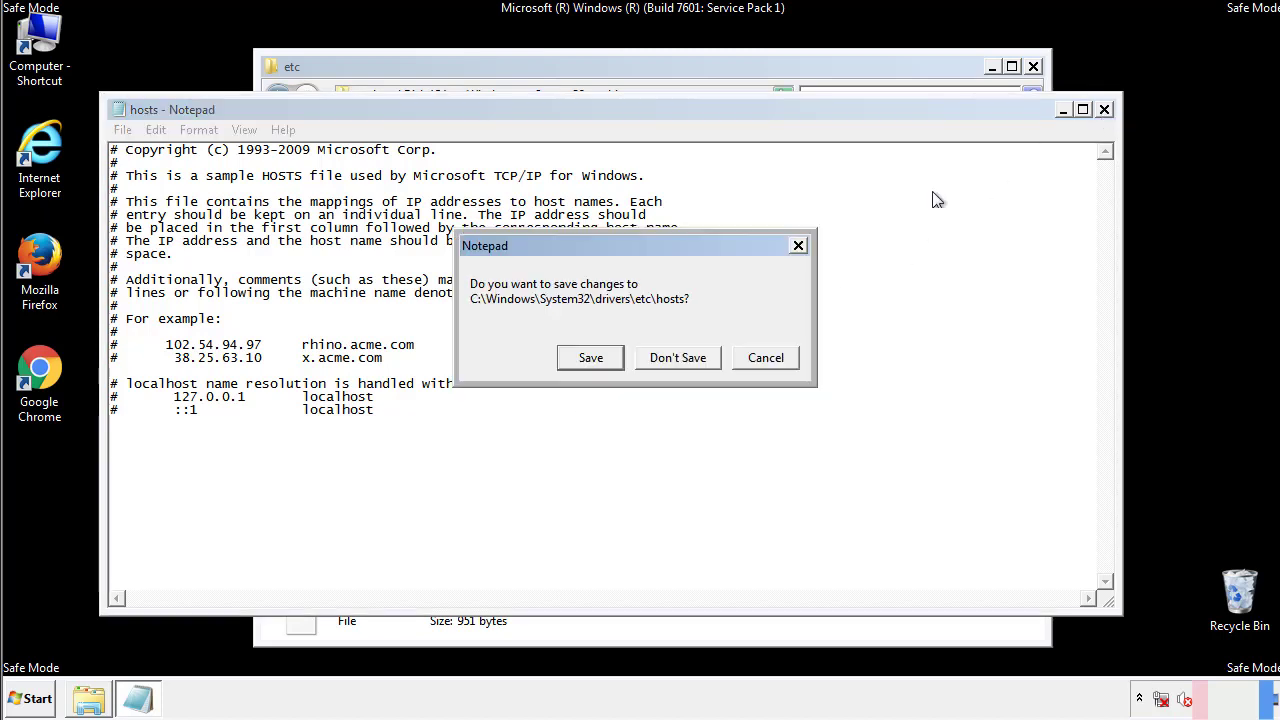
left_click(563, 362)
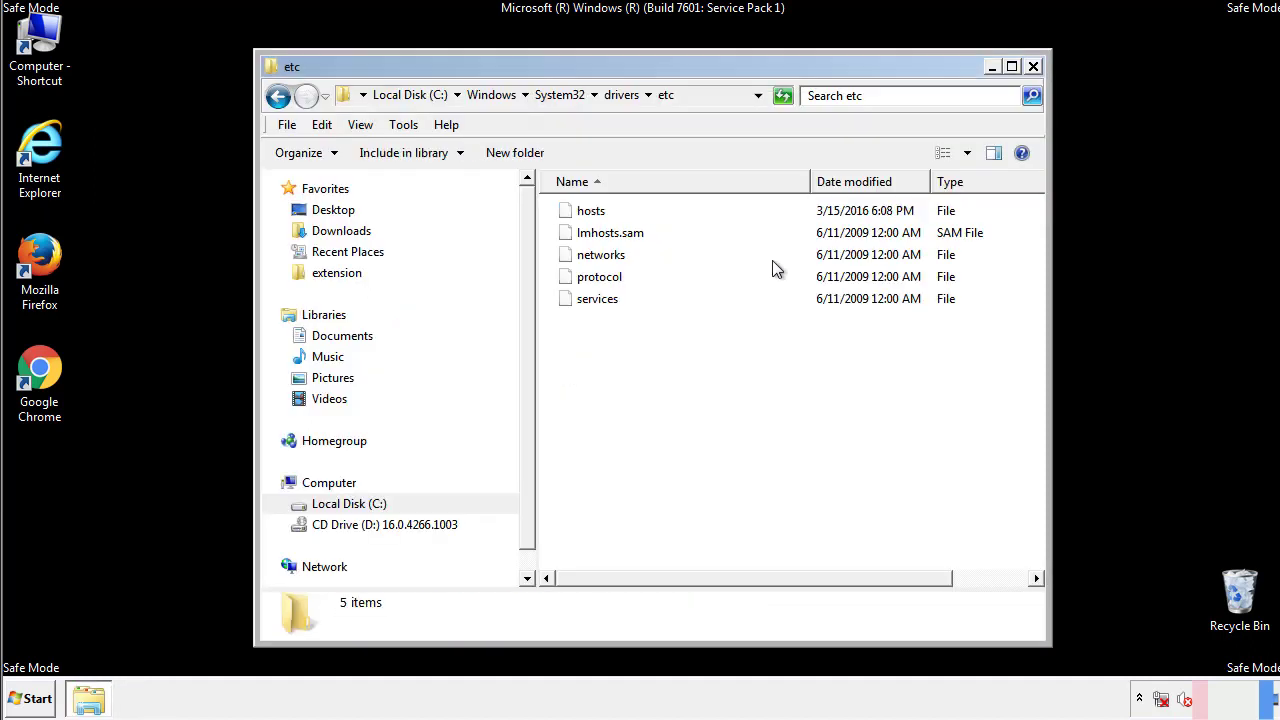
Step: Close the etc window and open the Startup folder from All Programs
left_click(1030, 65)
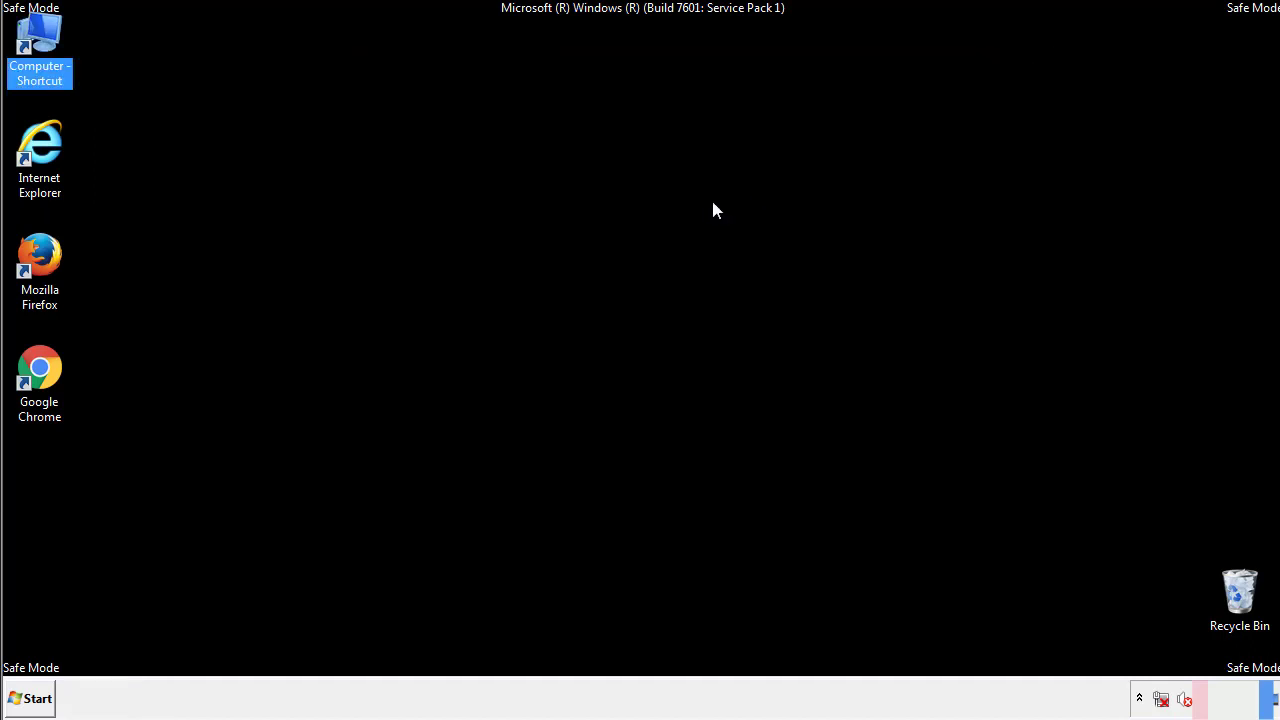
left_click(35, 698)
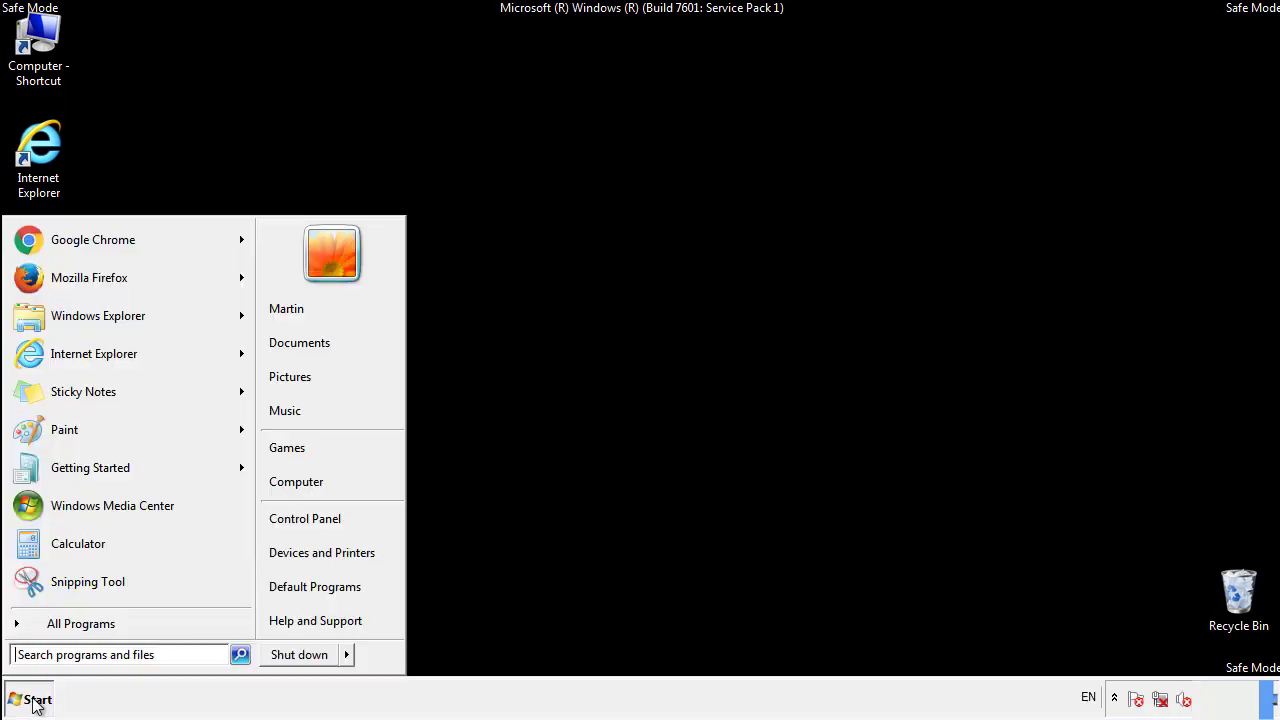
left_click(57, 626)
right_click(49, 554)
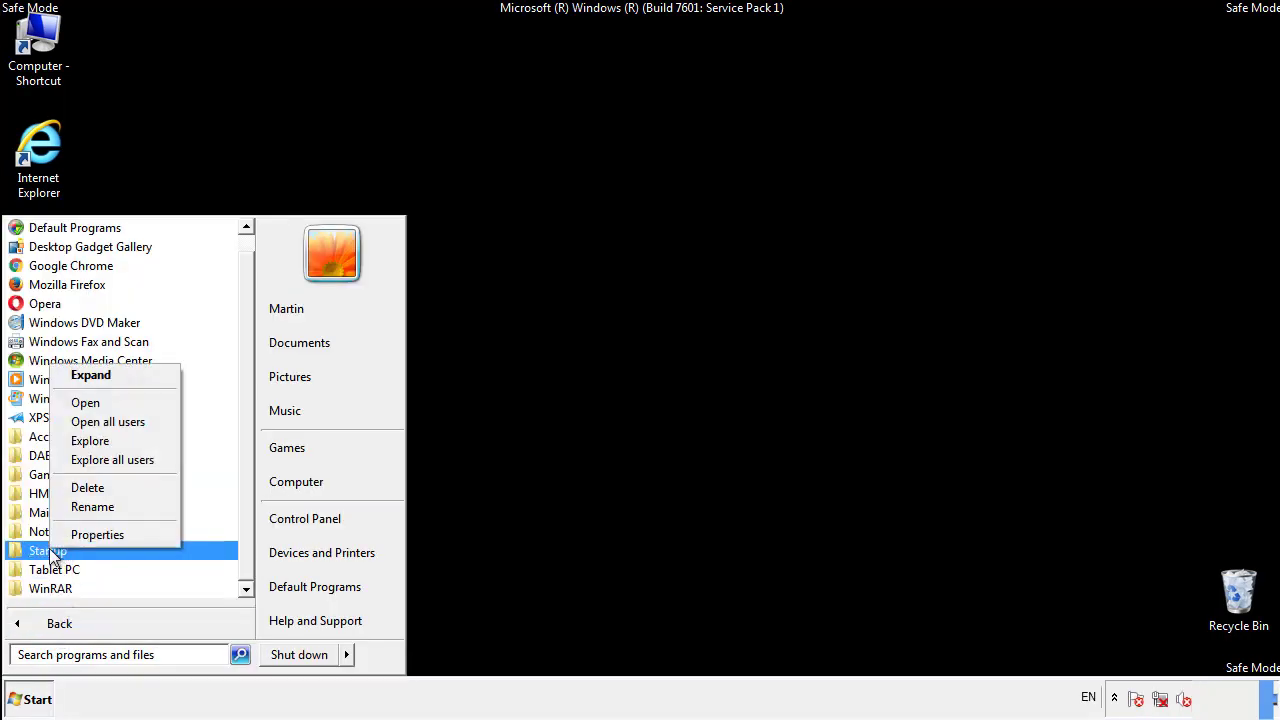
left_click(98, 402)
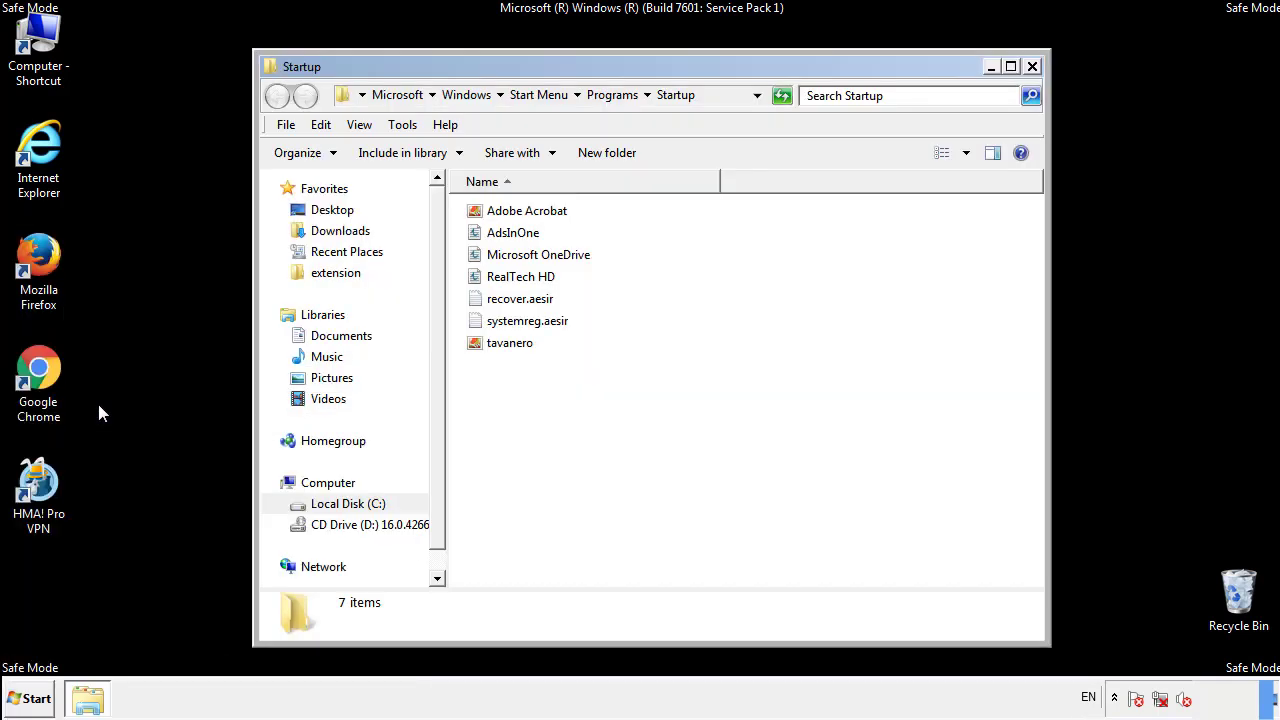
Step: Delete AdsInOne, recover.aesir, systemreg.aesir and tavanero from Startup, then close the folder
left_click(522, 238)
left_click(530, 299, "ctrl")
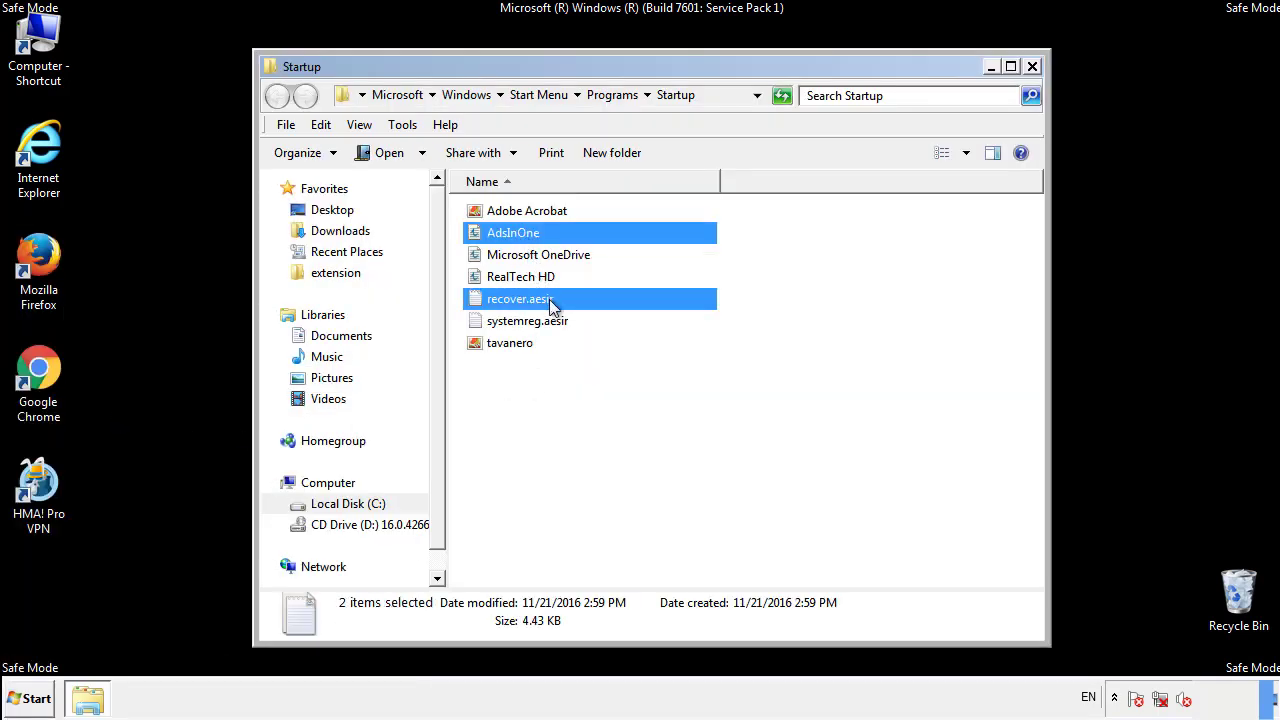
left_click(527, 321, "ctrl")
left_click(511, 343, "ctrl")
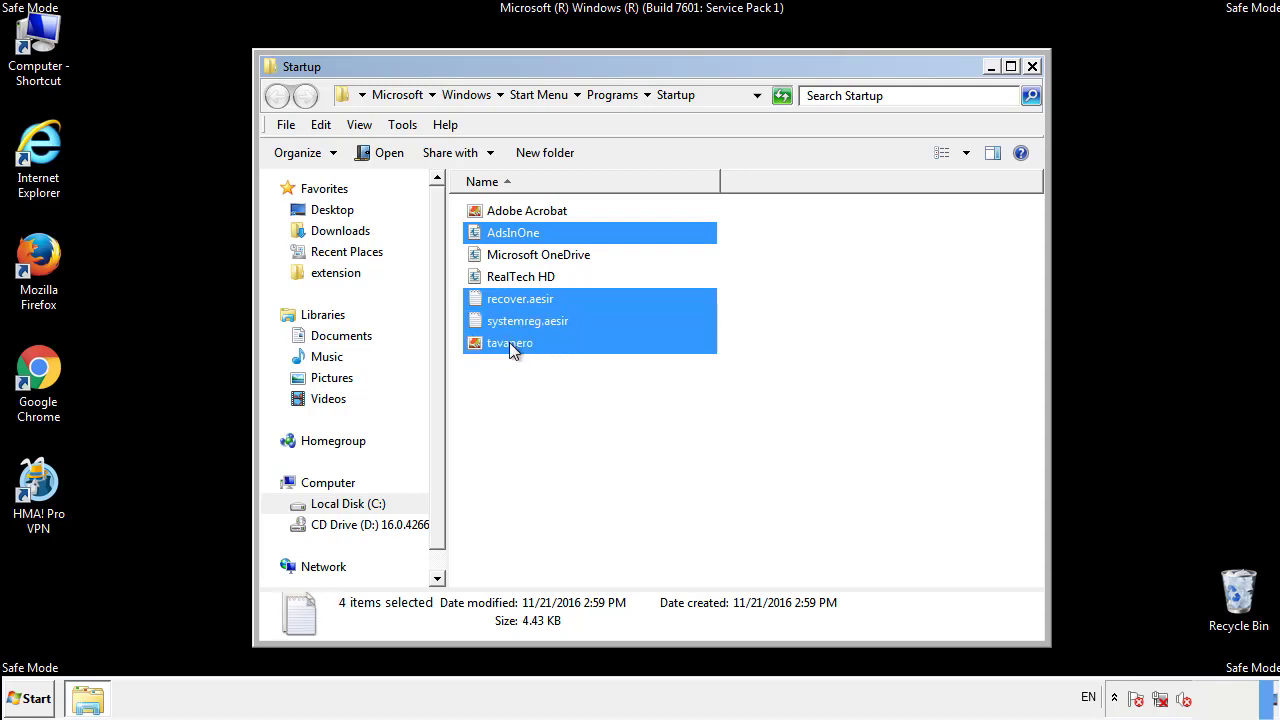
right_click(506, 344)
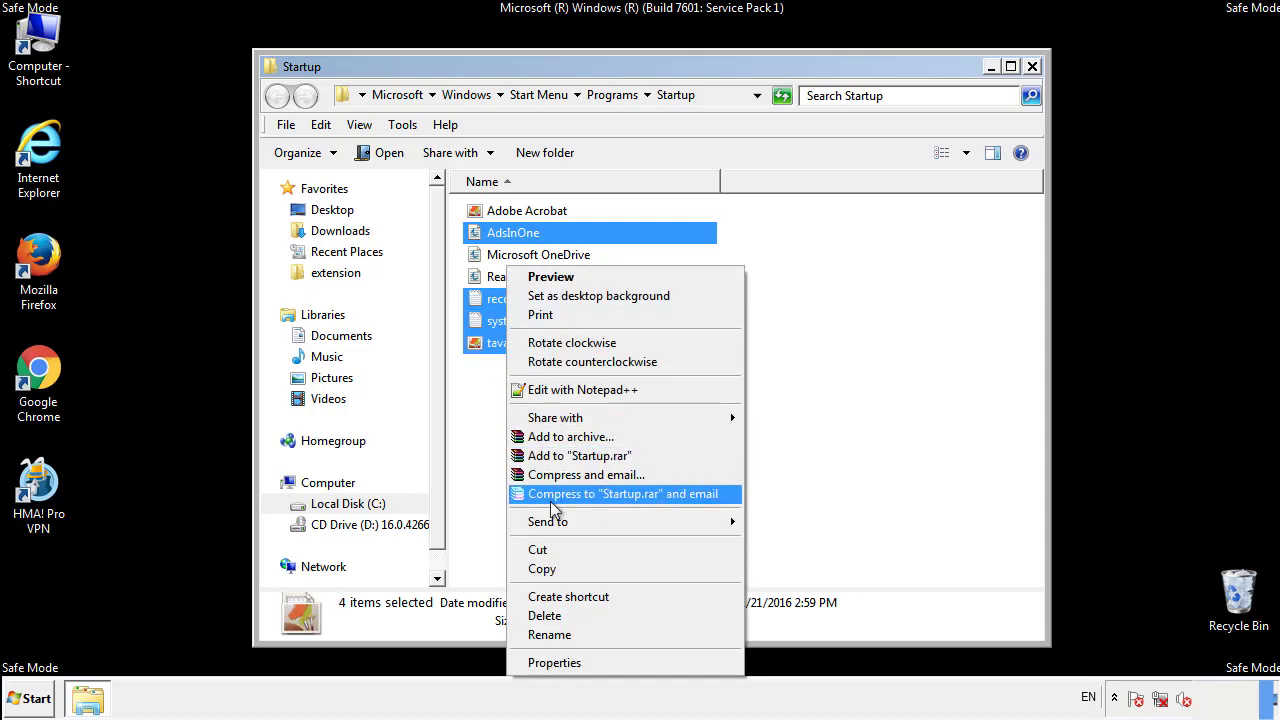
left_click(540, 614)
left_click(706, 370)
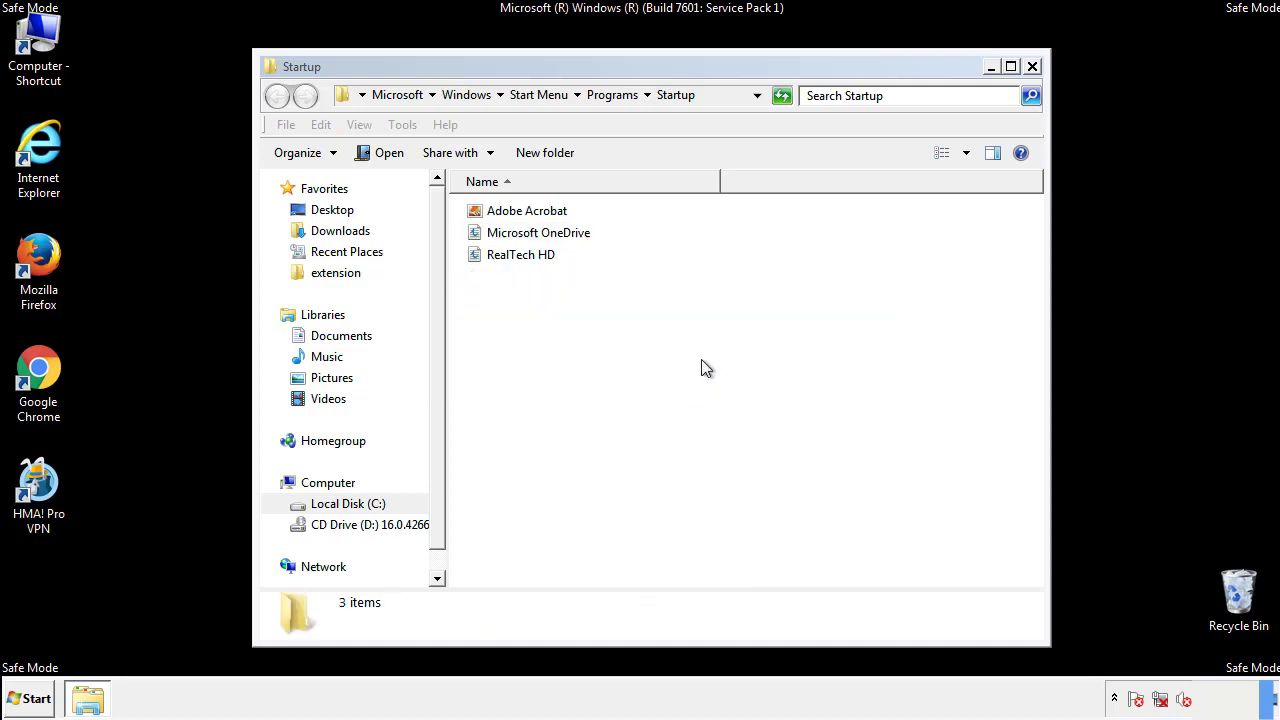
left_click(1032, 67)
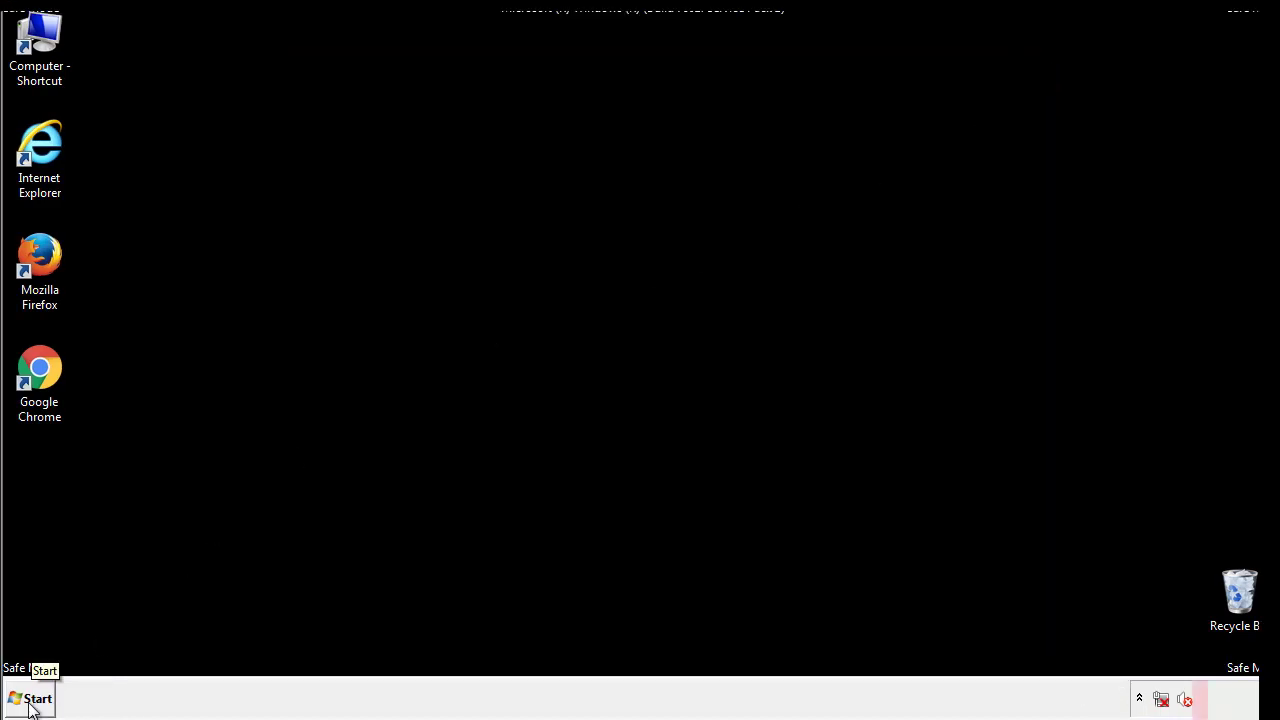
Step: Launch Registry Editor by searching regedit from the Start menu
left_click(30, 702)
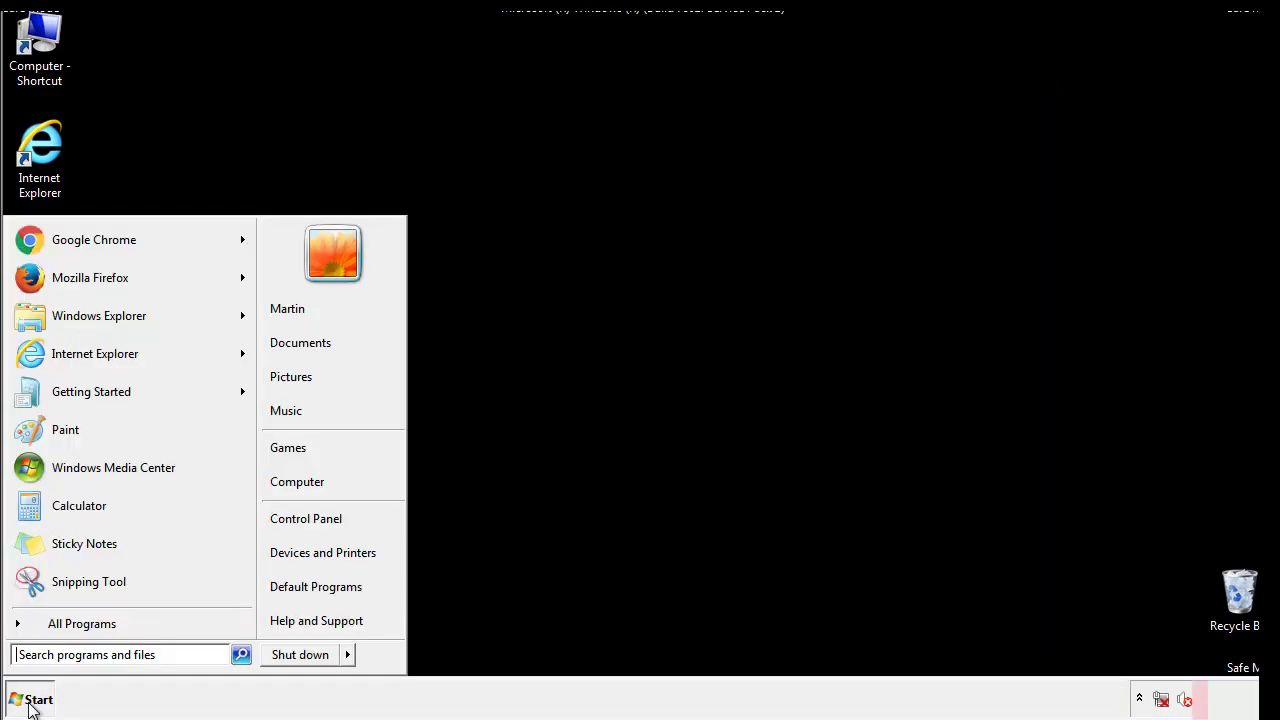
left_click(92, 657)
type("regedit")
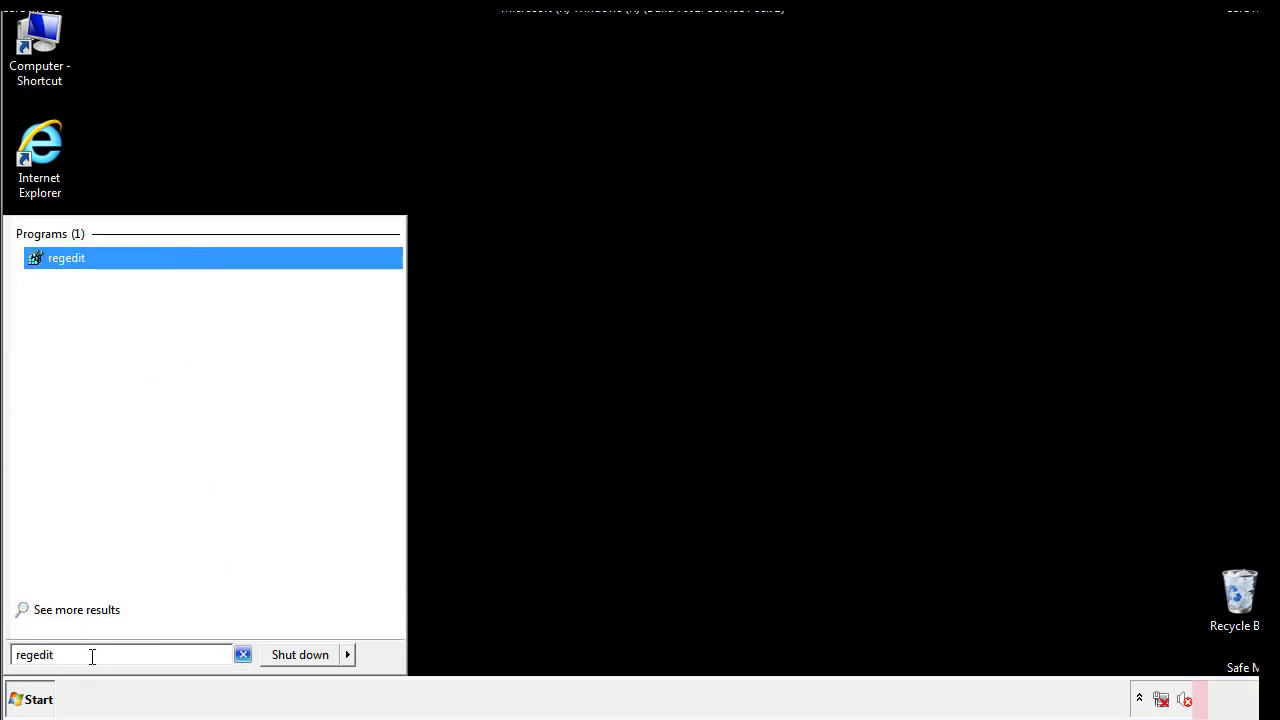
key("Return")
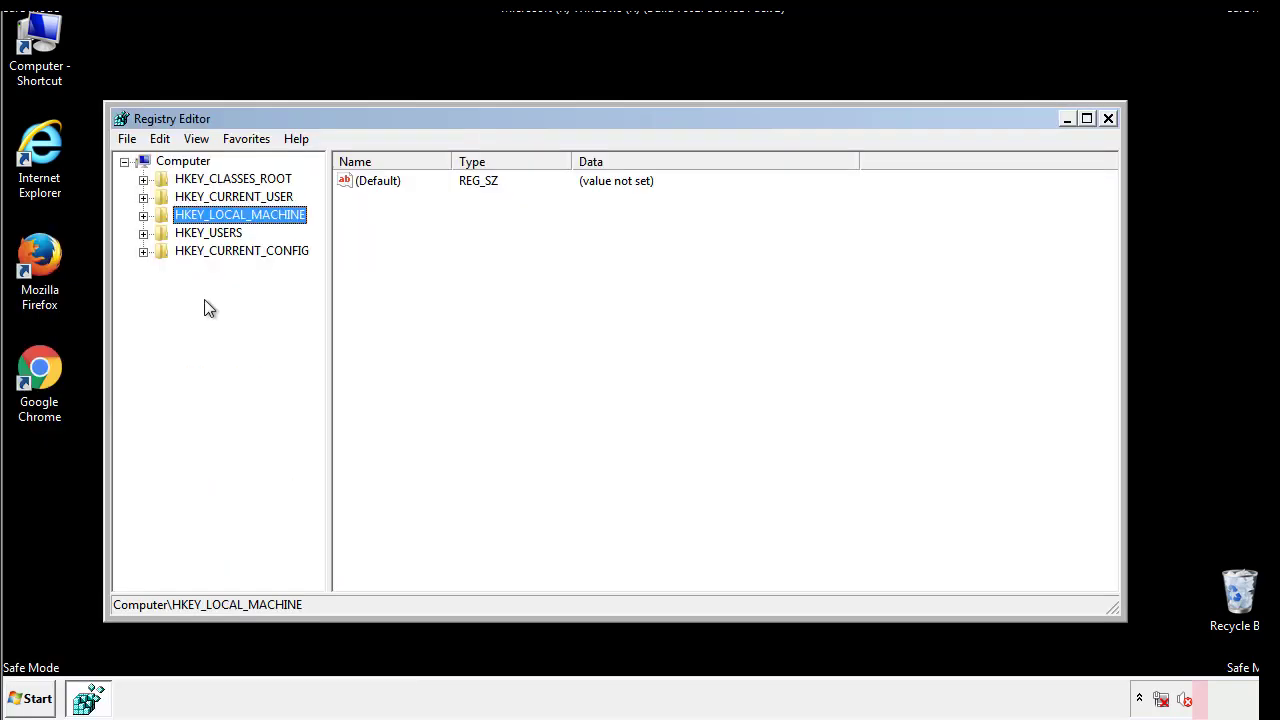
Step: Expand HKEY_LOCAL_MACHINE\SOFTWARE\Microsoft\Windows\CurrentVersion and select the Run key
left_click(143, 215)
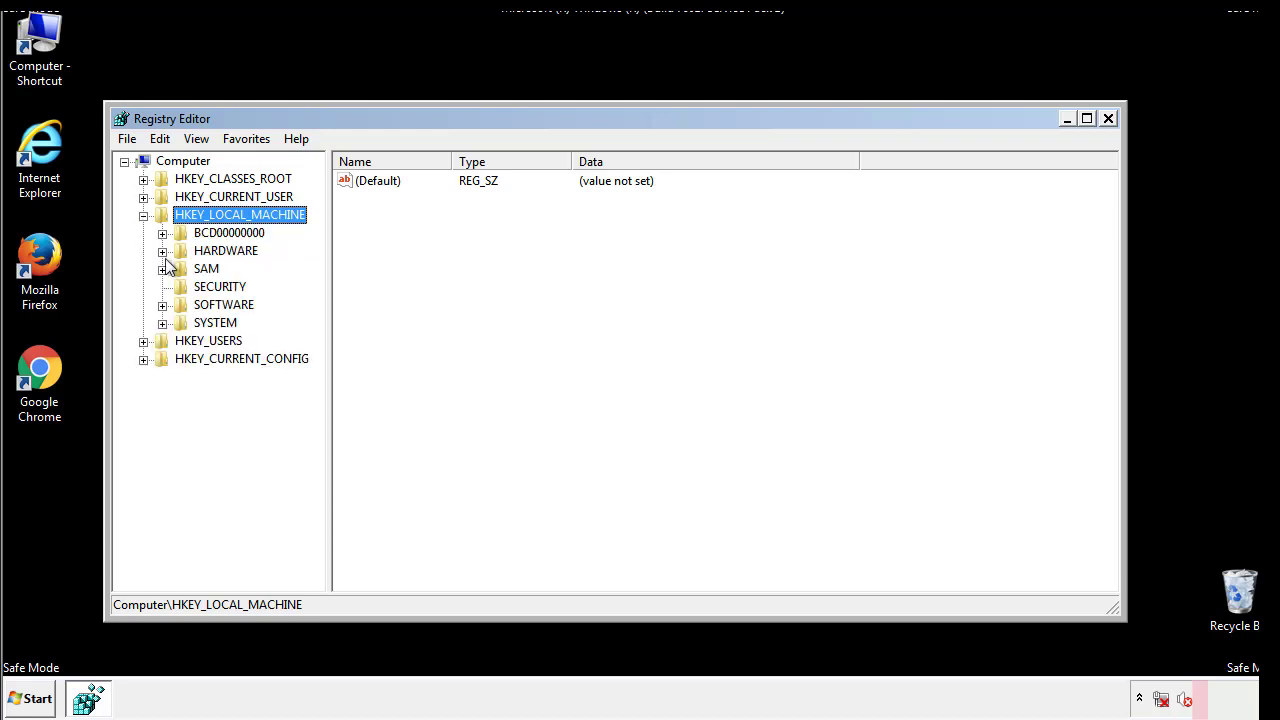
left_click(162, 305)
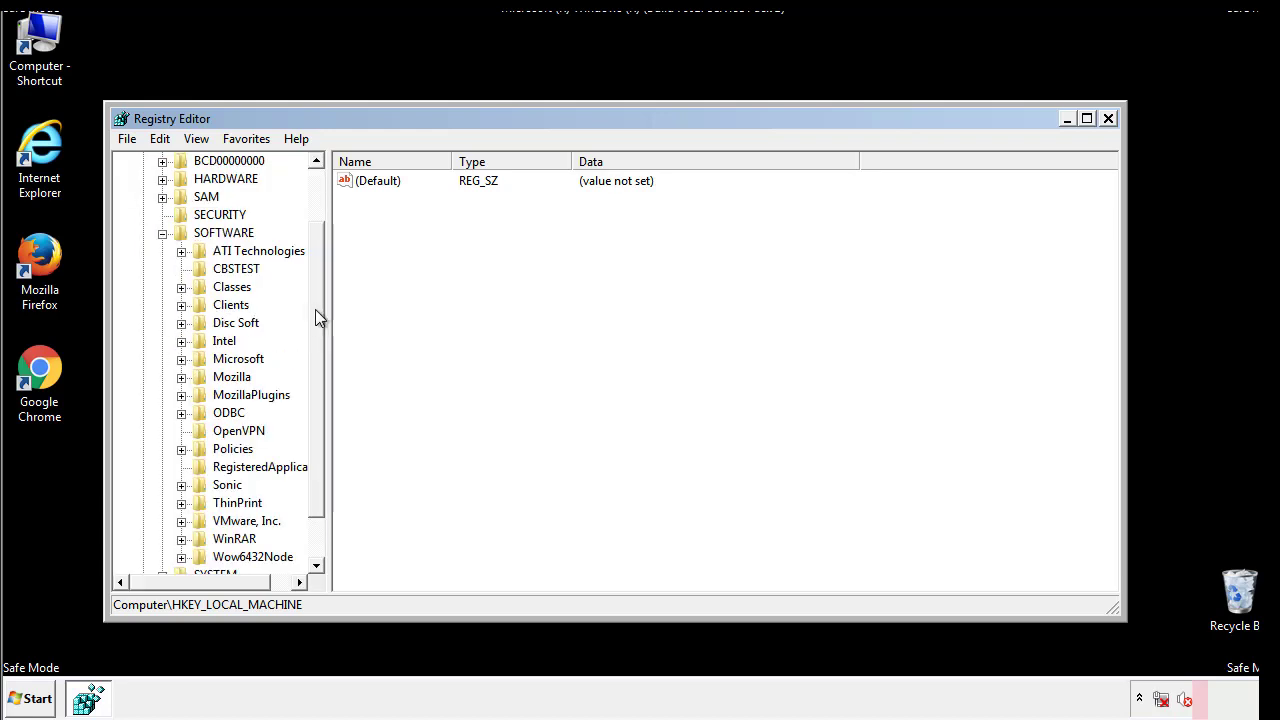
left_click_drag(315, 295, 317, 331)
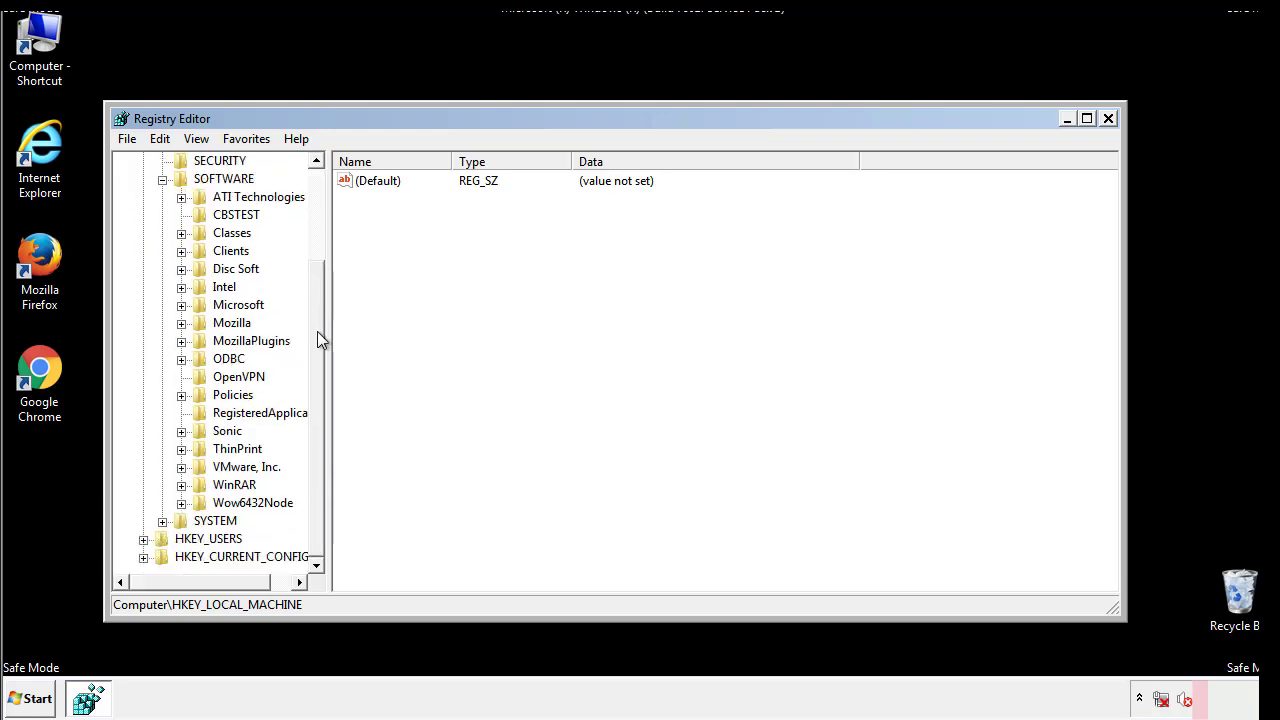
left_click(181, 306)
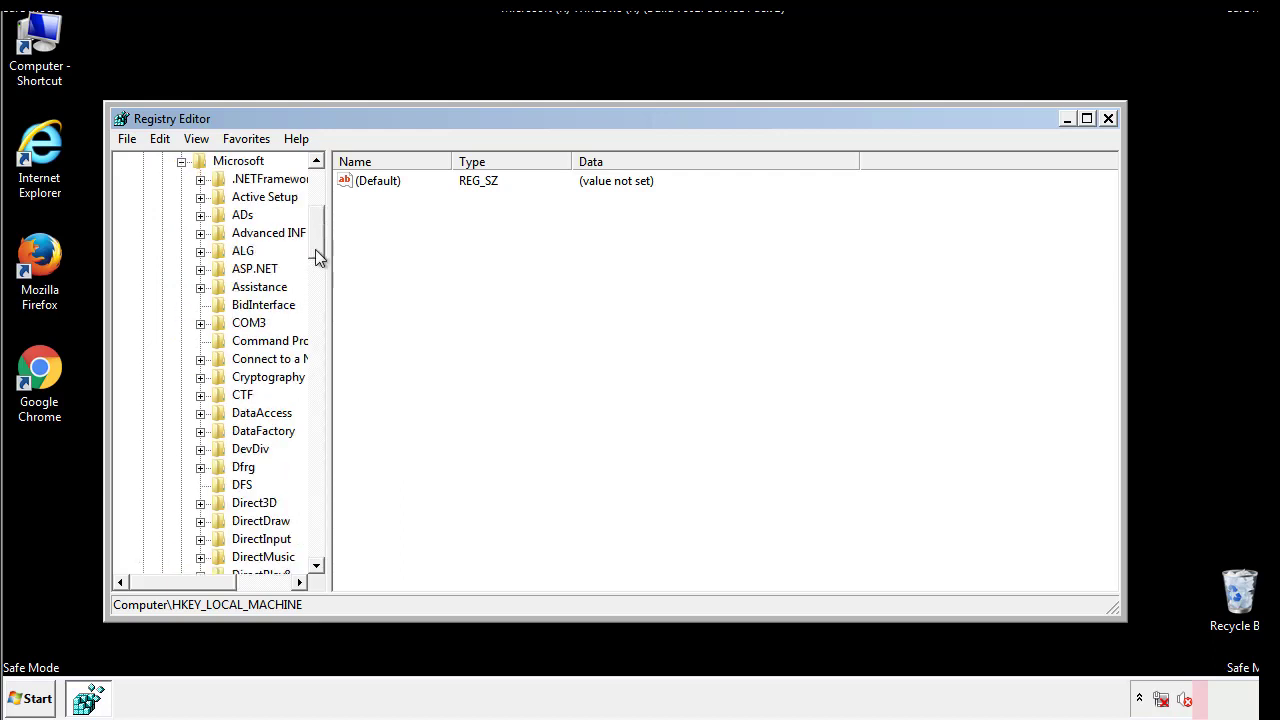
left_click_drag(315, 249, 316, 505)
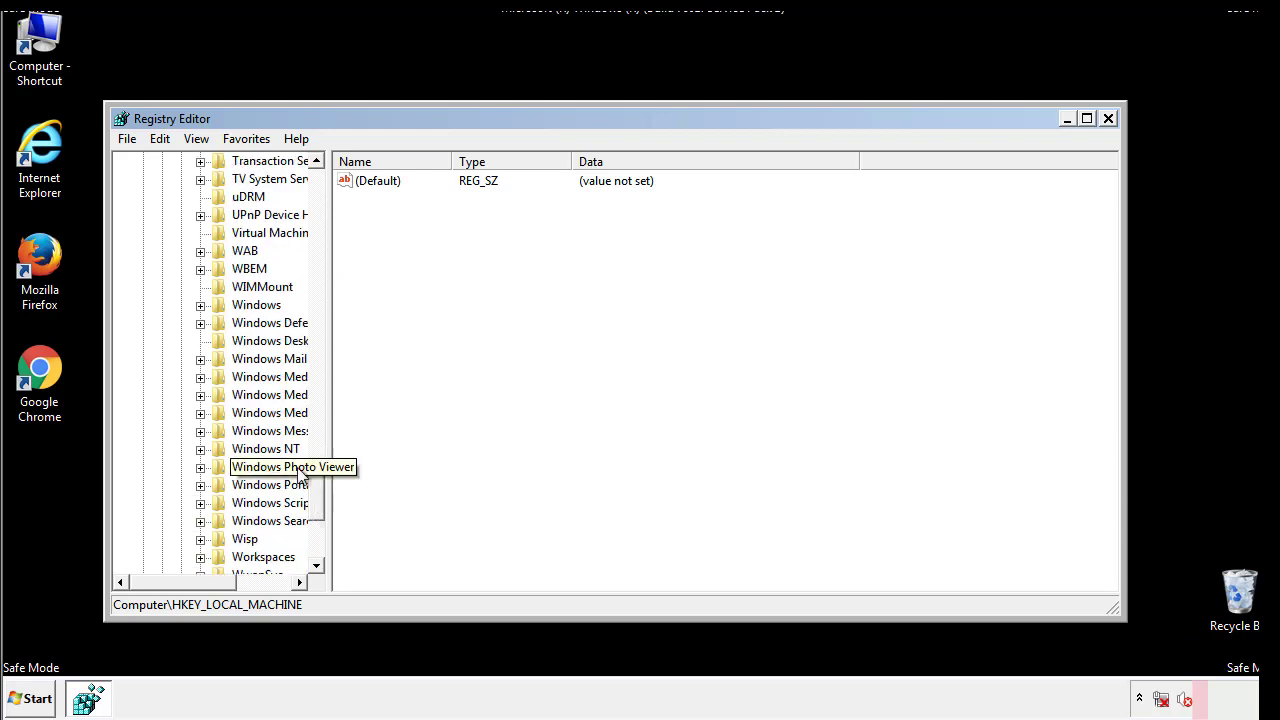
left_click(201, 306)
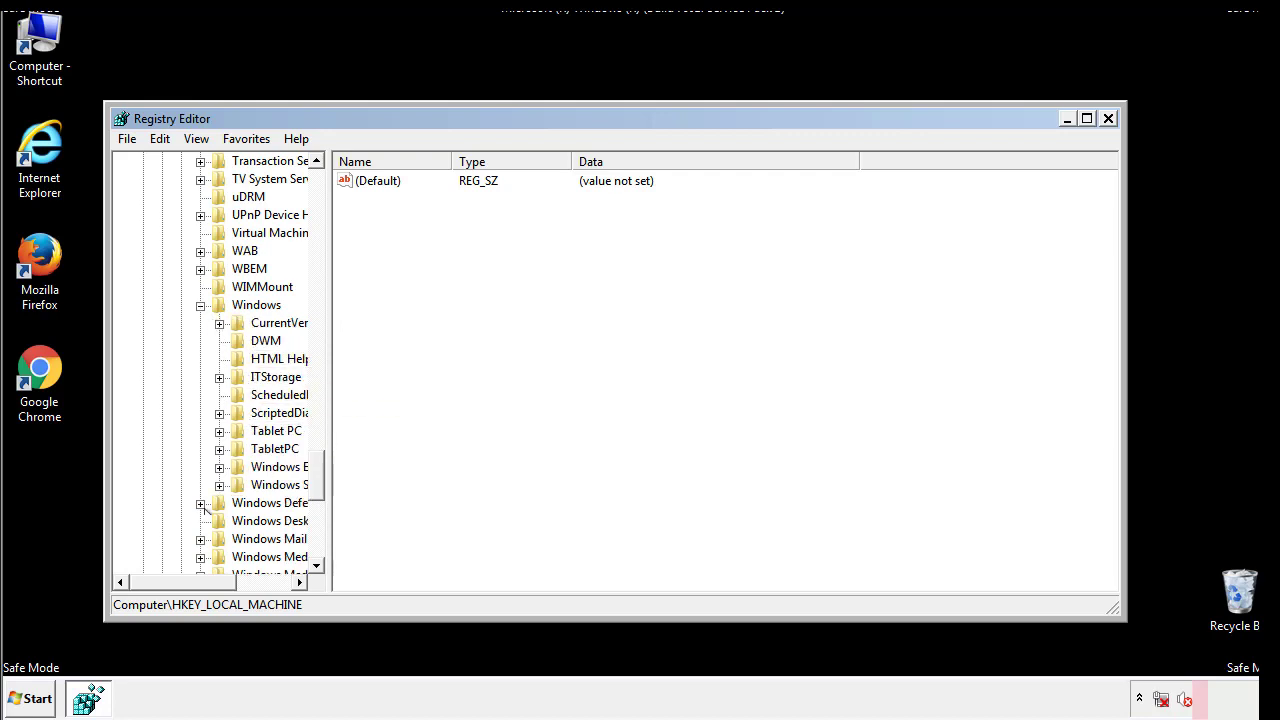
left_click_drag(175, 582, 205, 587)
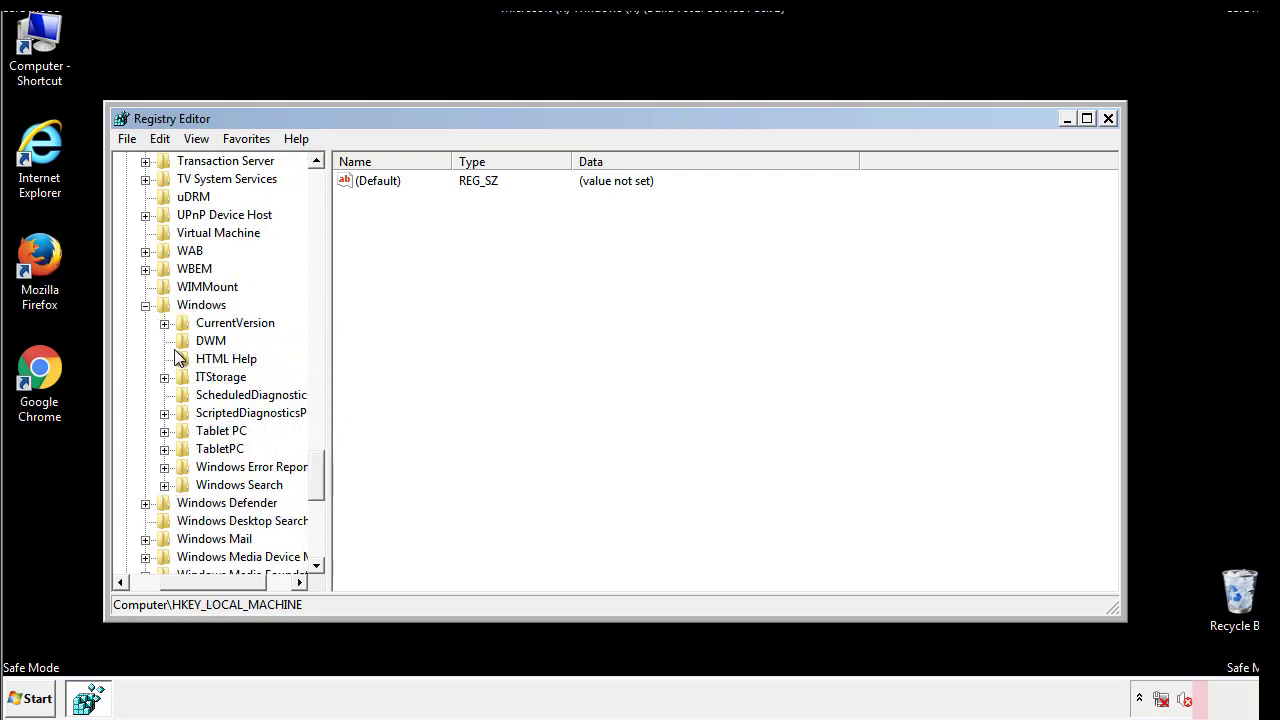
left_click(164, 323)
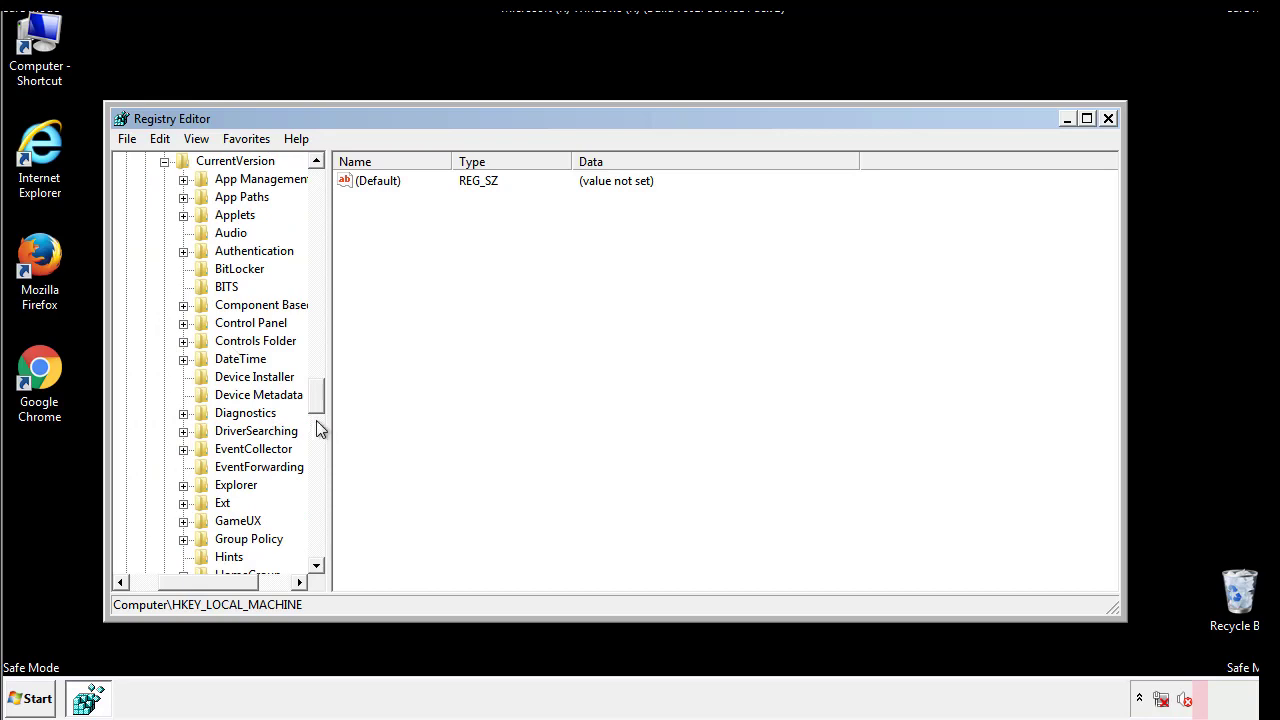
left_click_drag(320, 400, 316, 457)
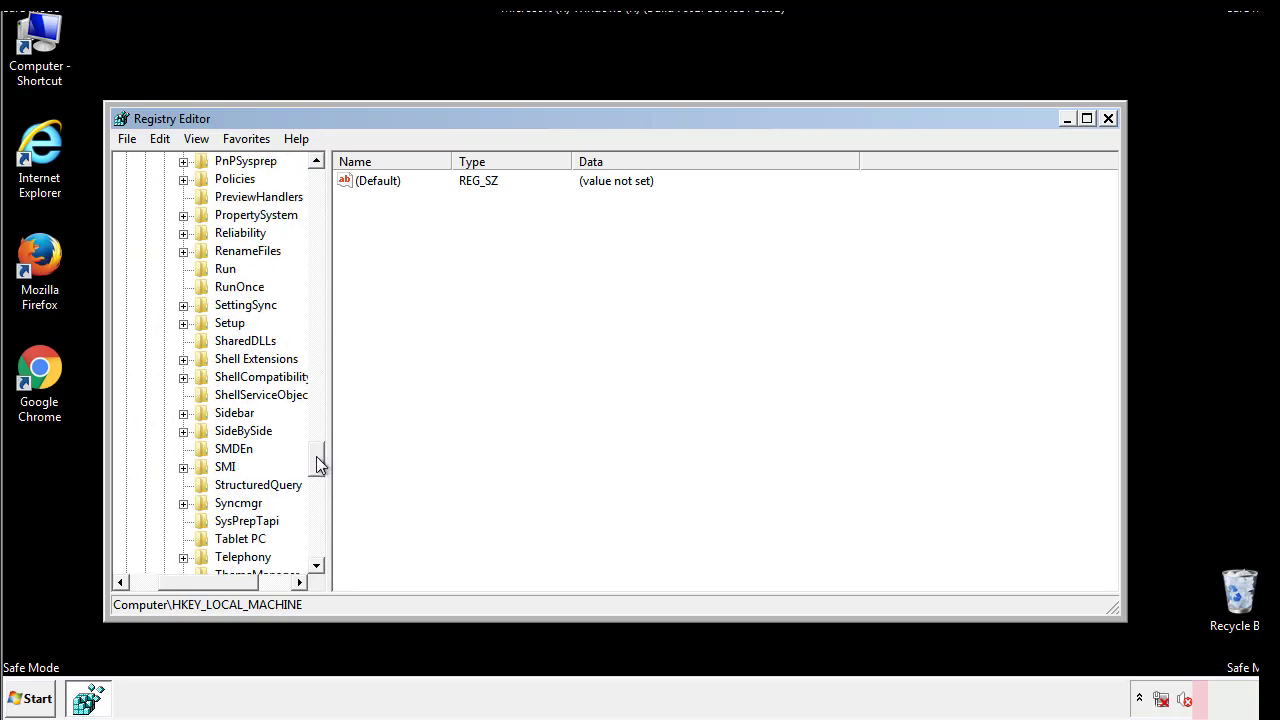
left_click(224, 270)
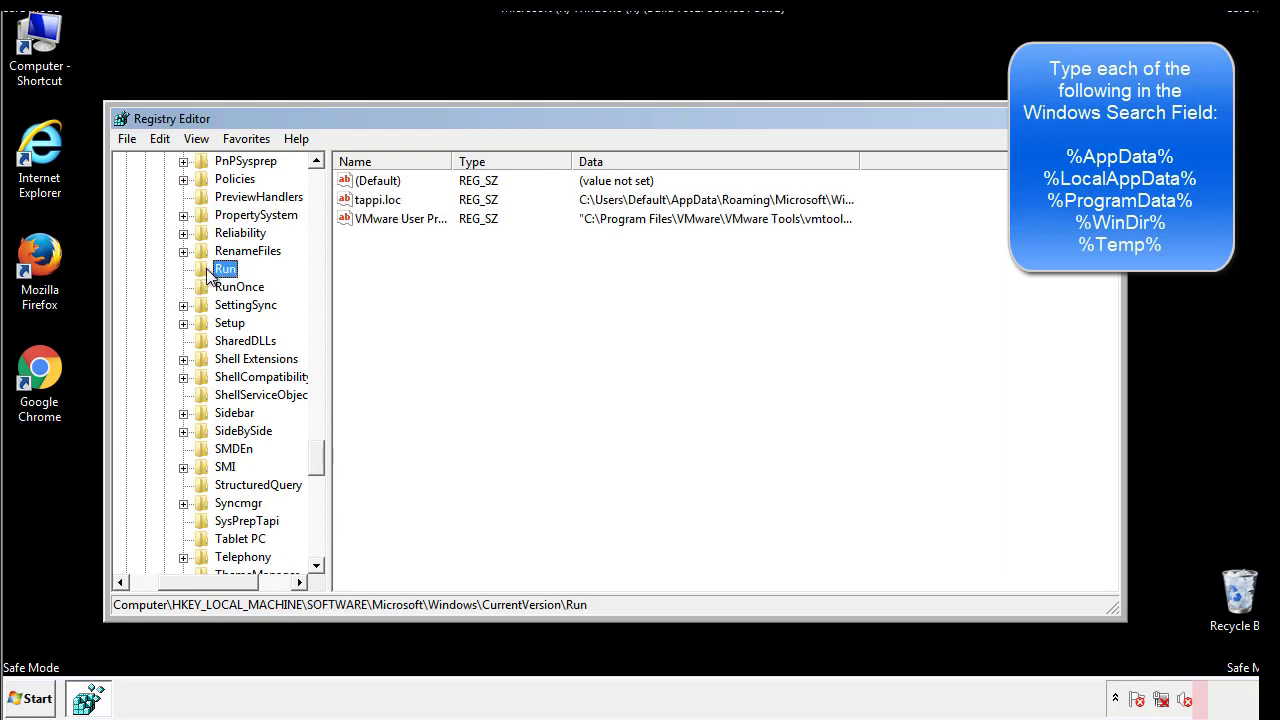
right_click(372, 202)
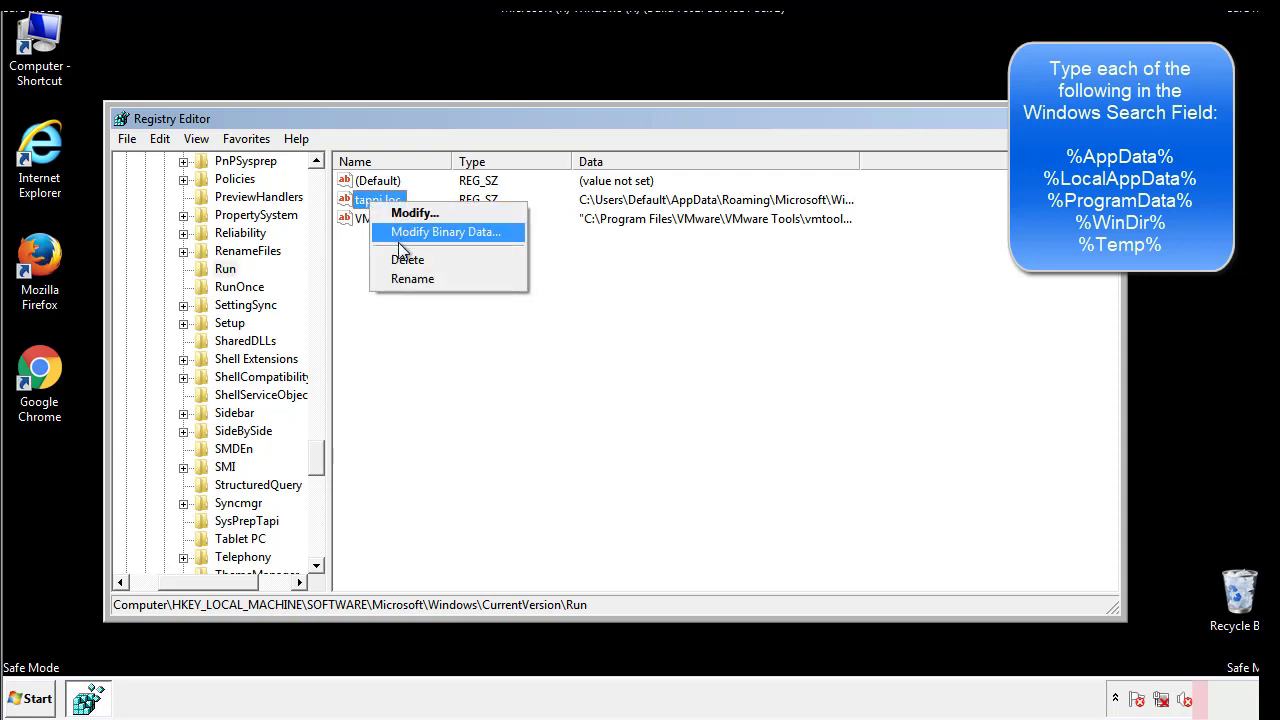
left_click(400, 257)
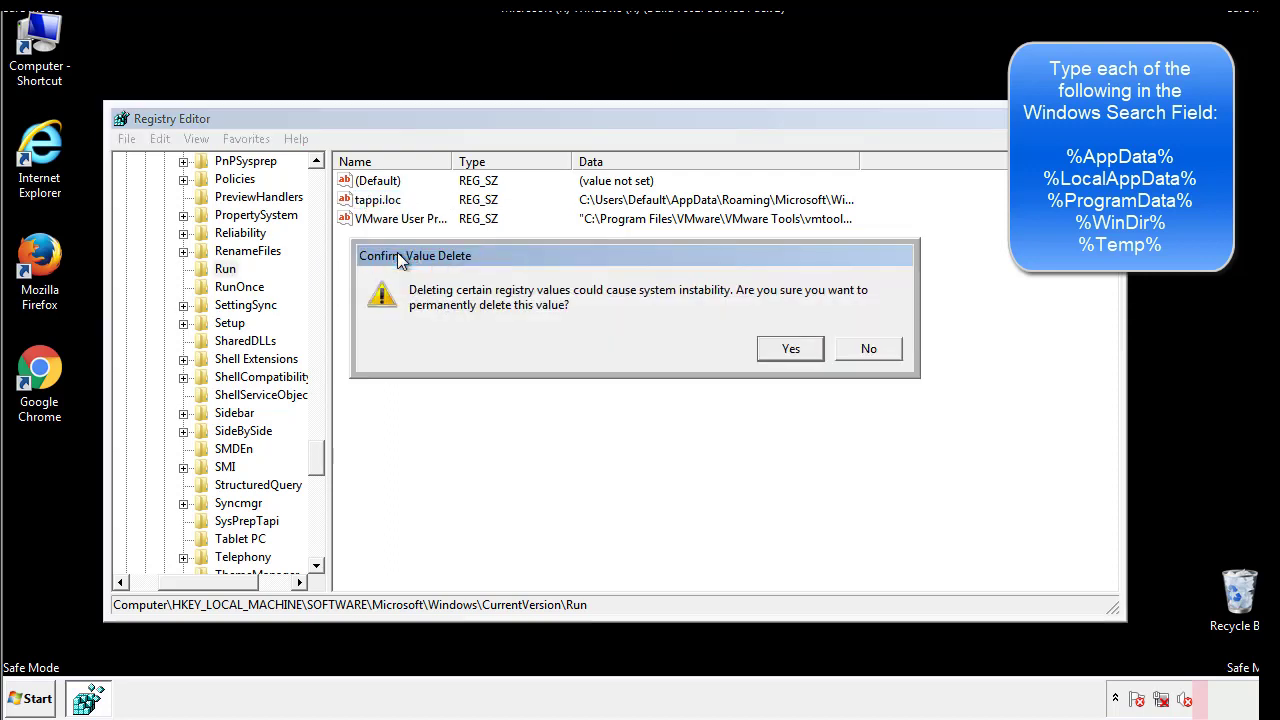
left_click(781, 350)
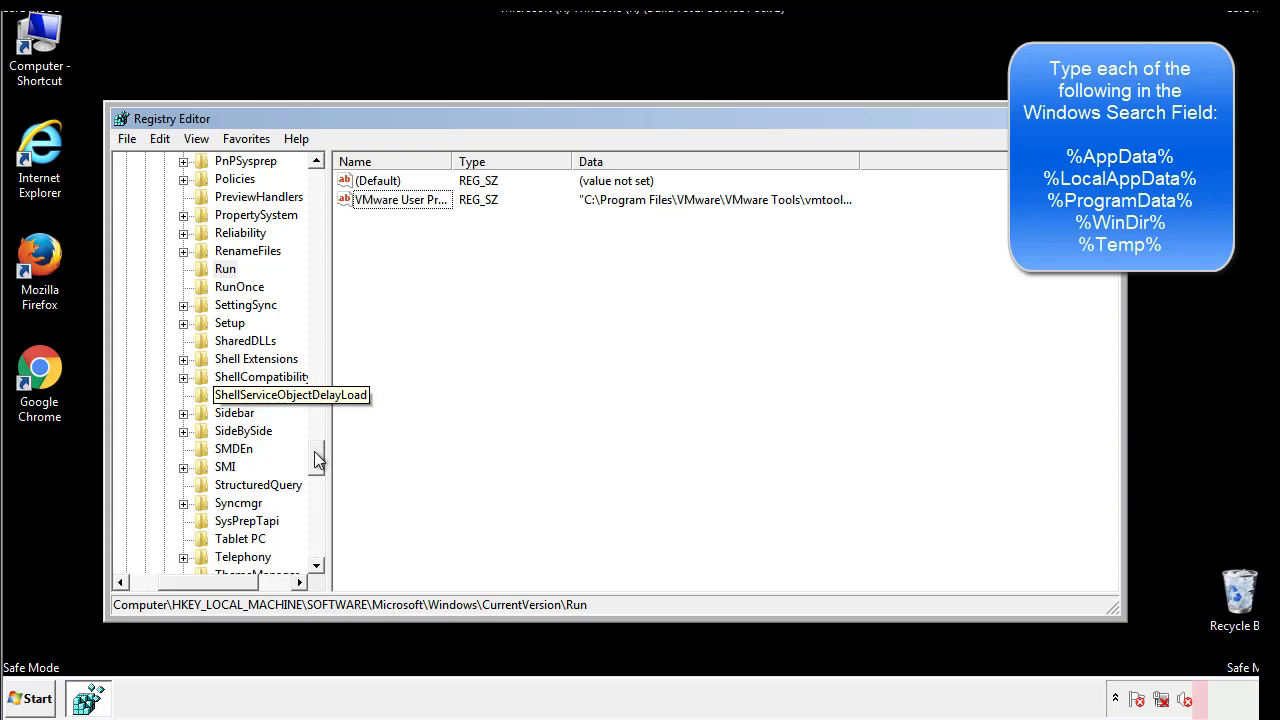
left_click_drag(318, 460, 315, 553)
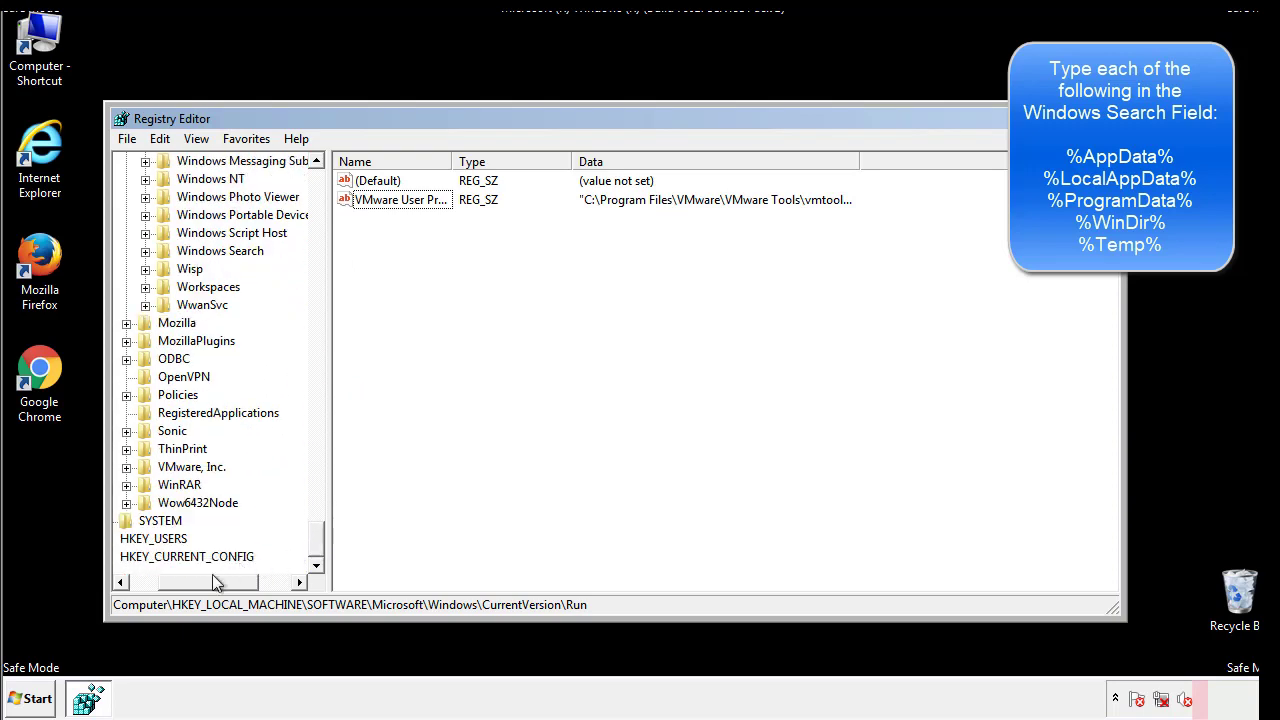
left_click_drag(213, 580, 173, 587)
left_click_drag(316, 538, 326, 190)
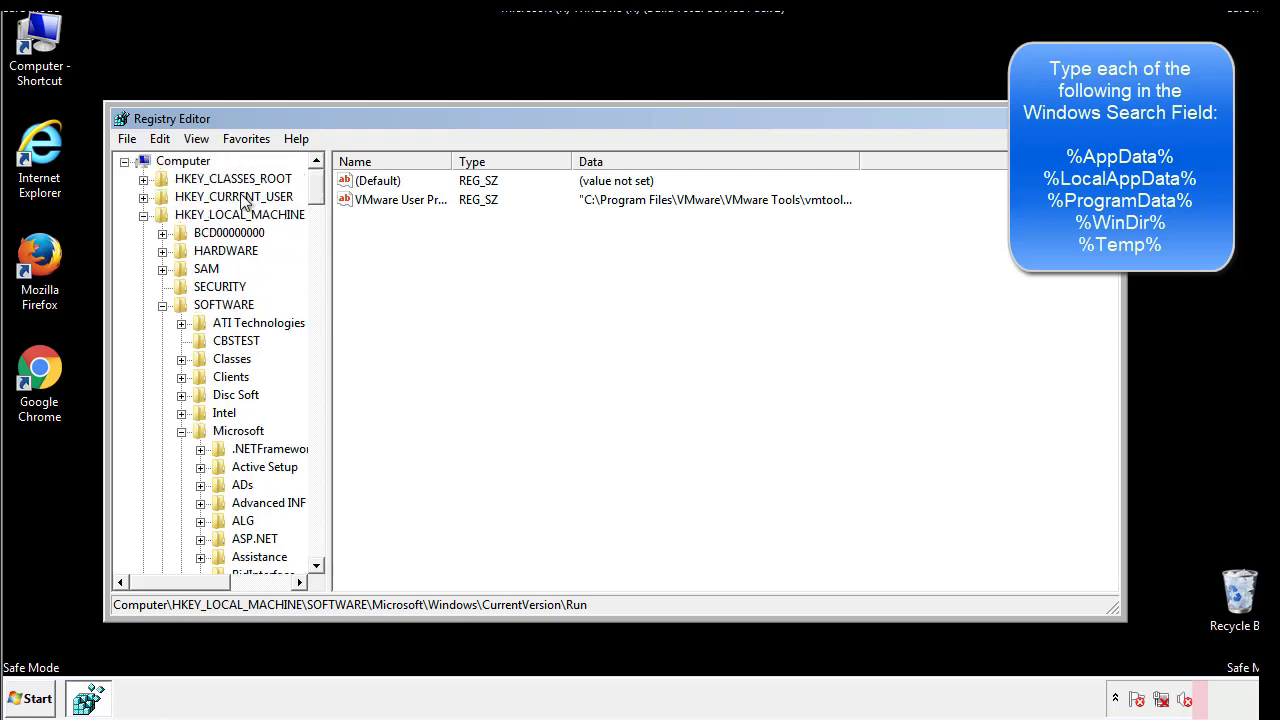
Step: Collapse HKEY_LOCAL_MACHINE and expand HKEY_CURRENT_USER\Software\Microsoft\Windows\CurrentVersion
left_click(143, 216)
left_click(143, 198)
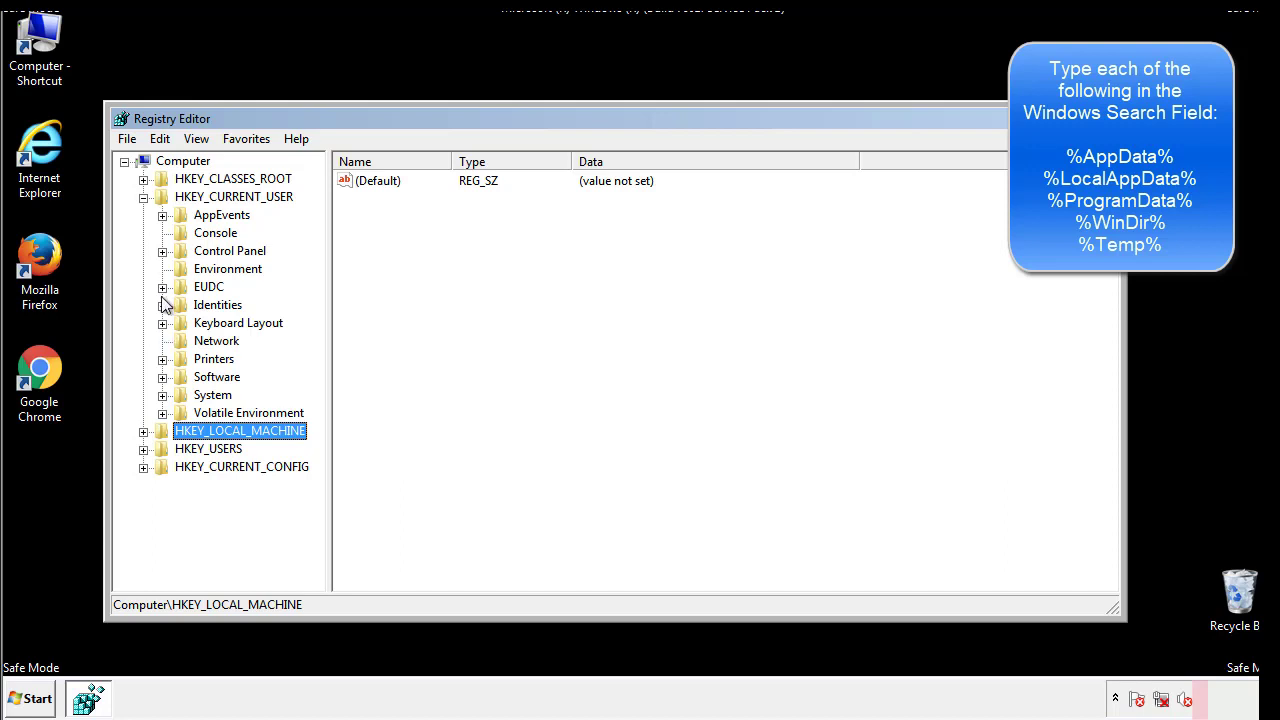
left_click(162, 376)
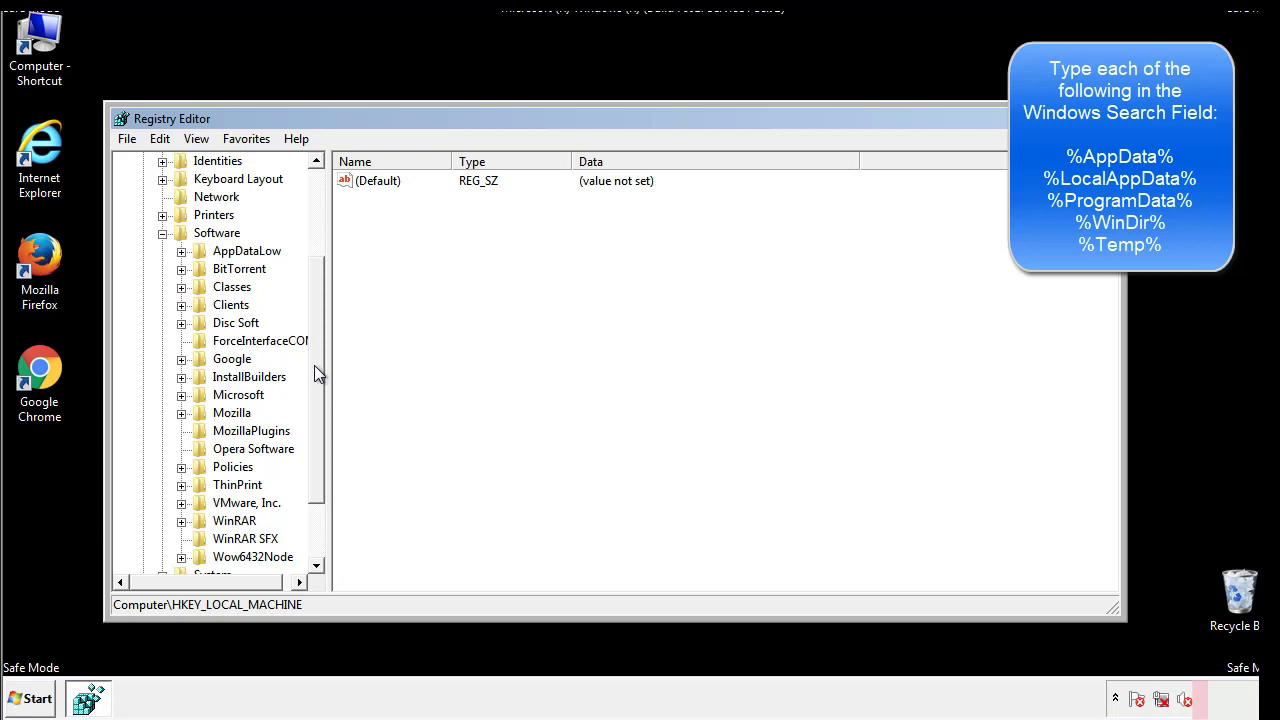
left_click_drag(314, 365, 315, 385)
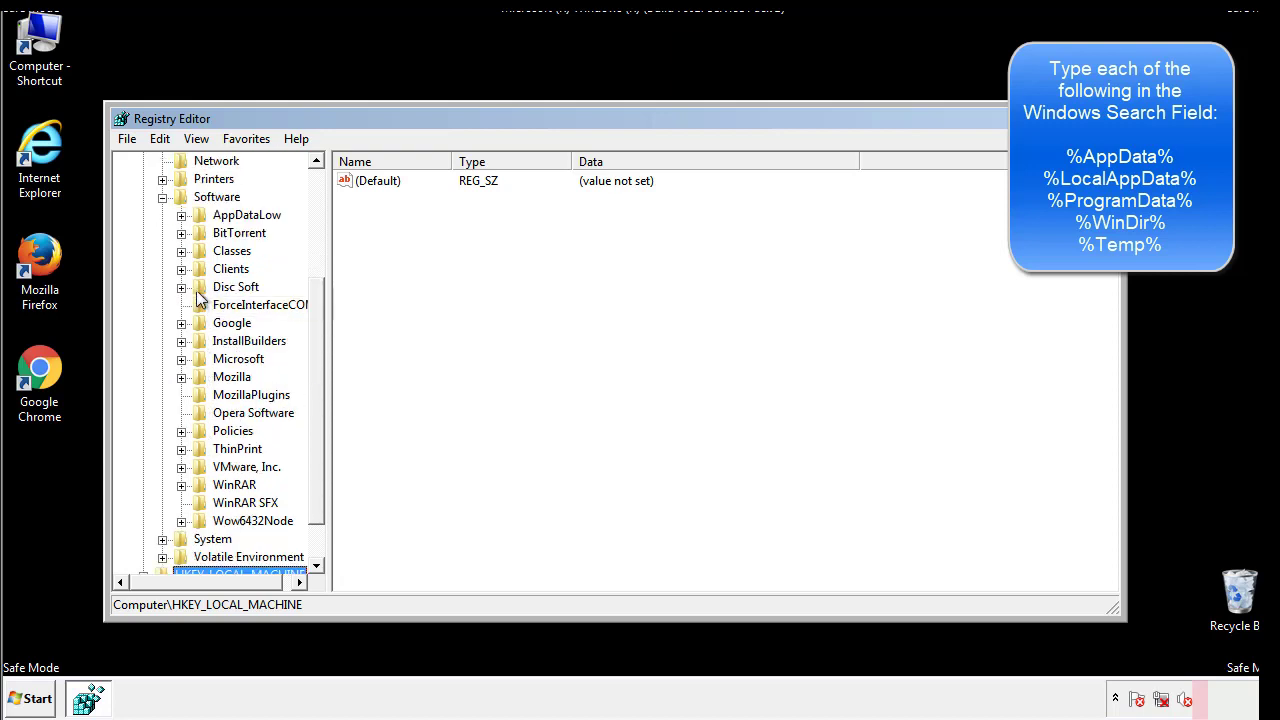
left_click(181, 359)
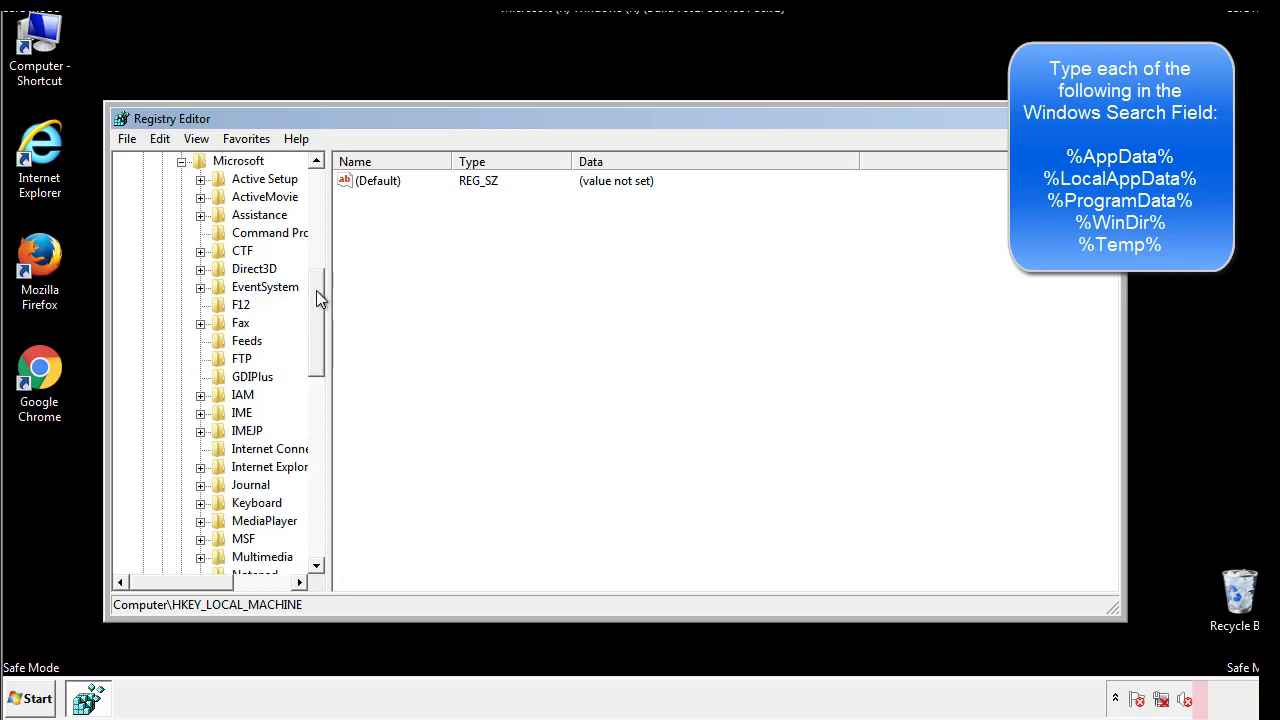
left_click_drag(316, 290, 315, 416)
left_click(201, 341)
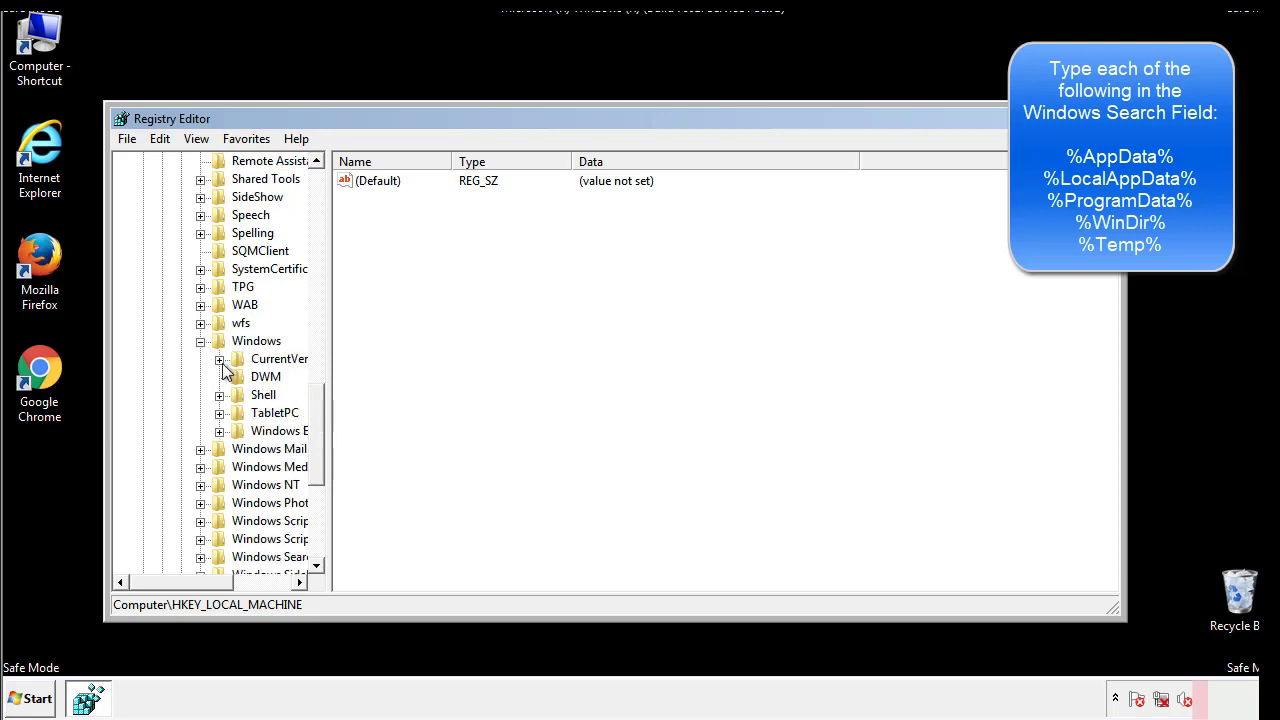
left_click(220, 360)
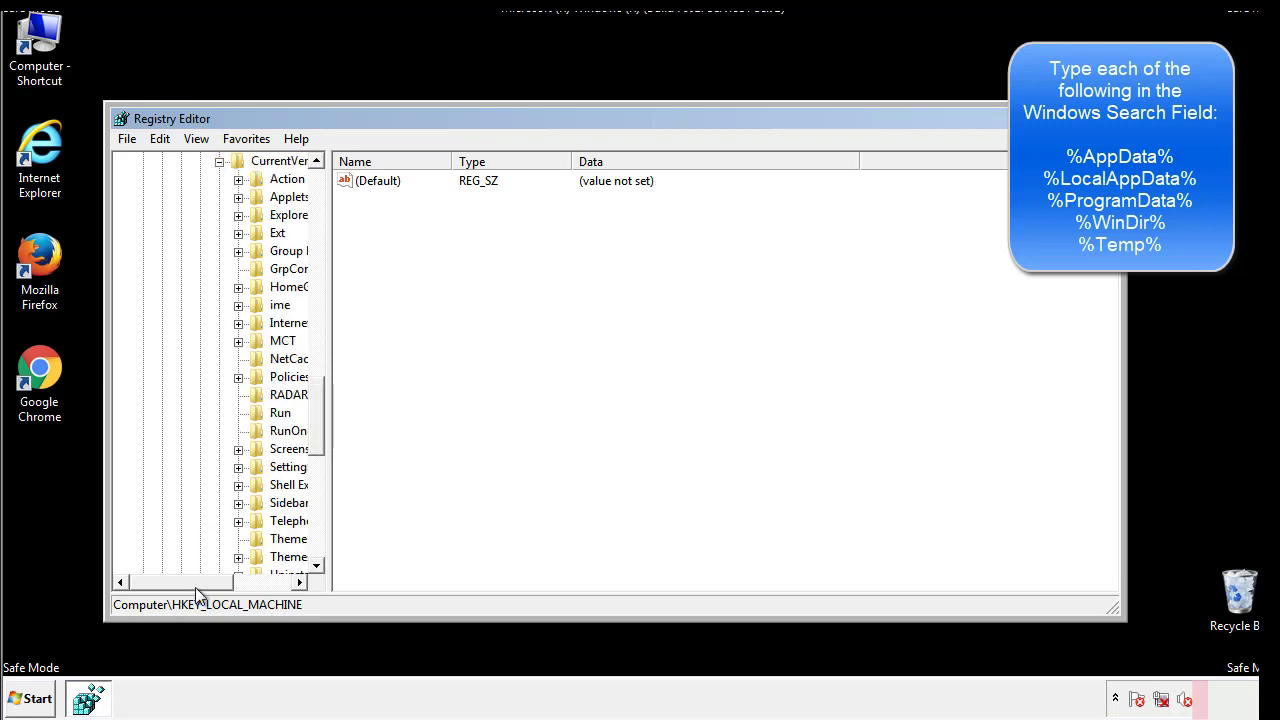
left_click_drag(203, 590, 225, 588)
Step: Review the current user's Run key, holding only DAEMON Tools, then collapse Windows
left_click(222, 412)
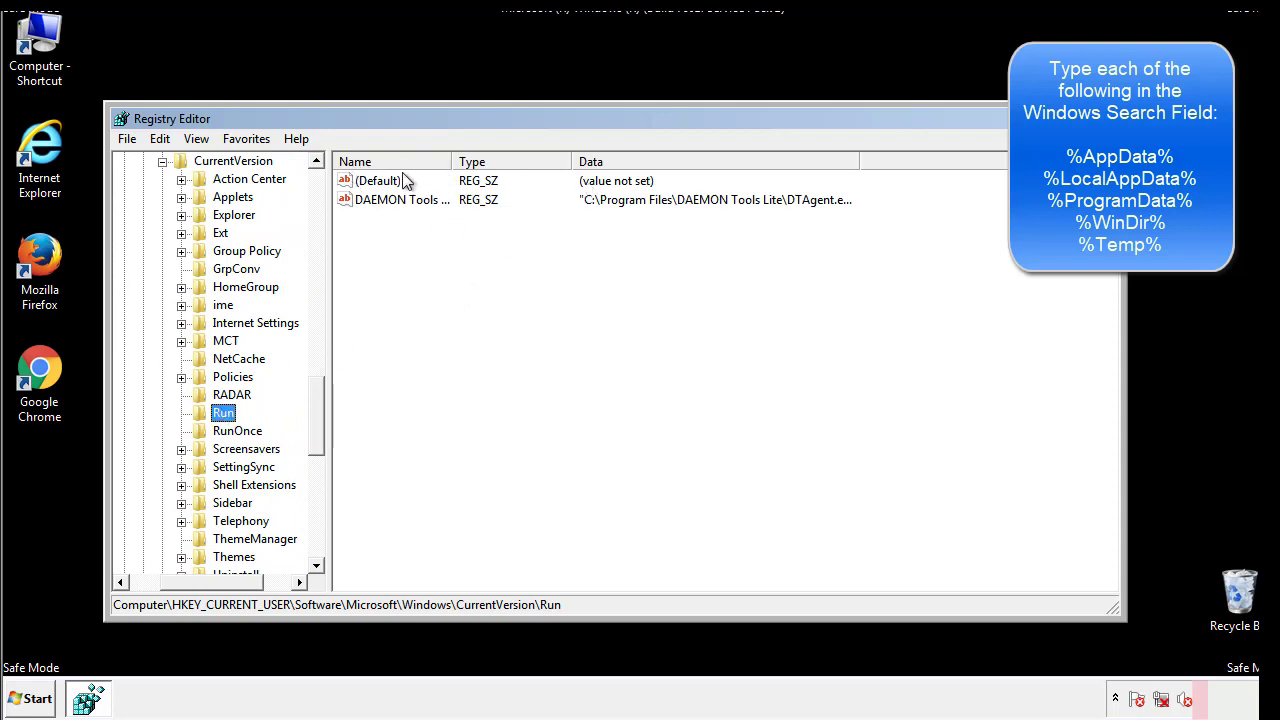
left_click(586, 238)
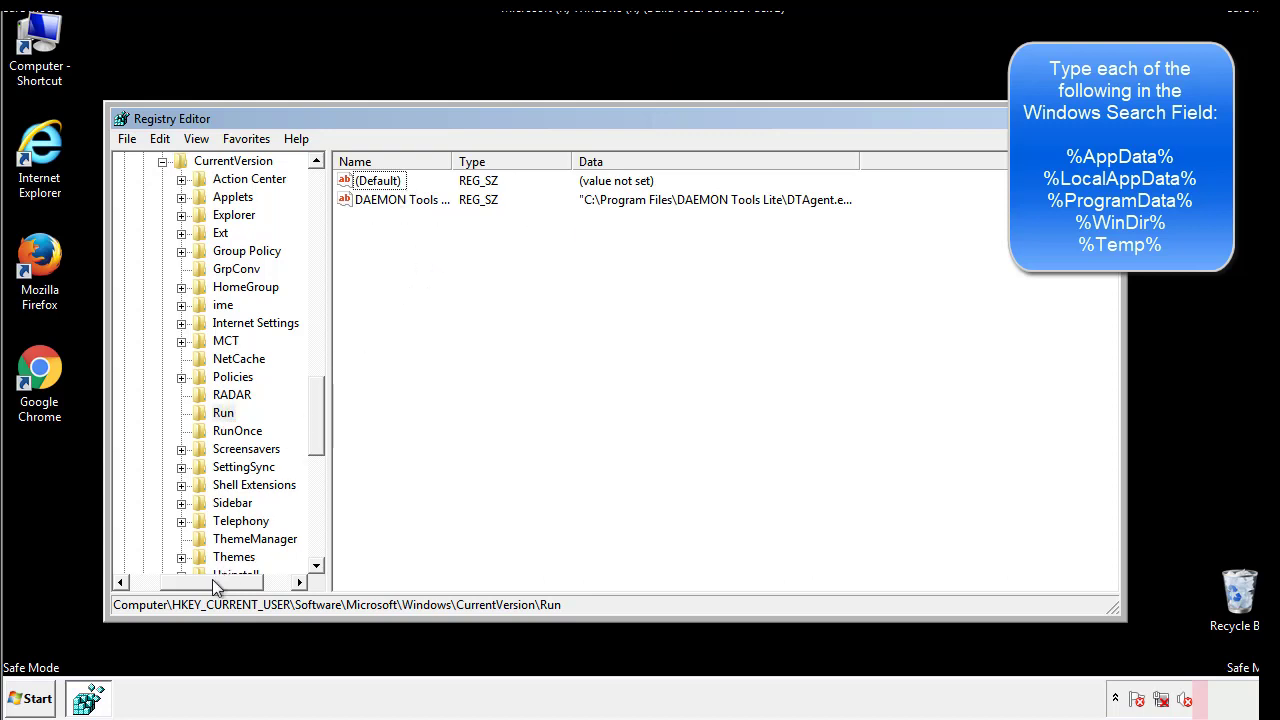
left_click_drag(212, 579, 186, 581)
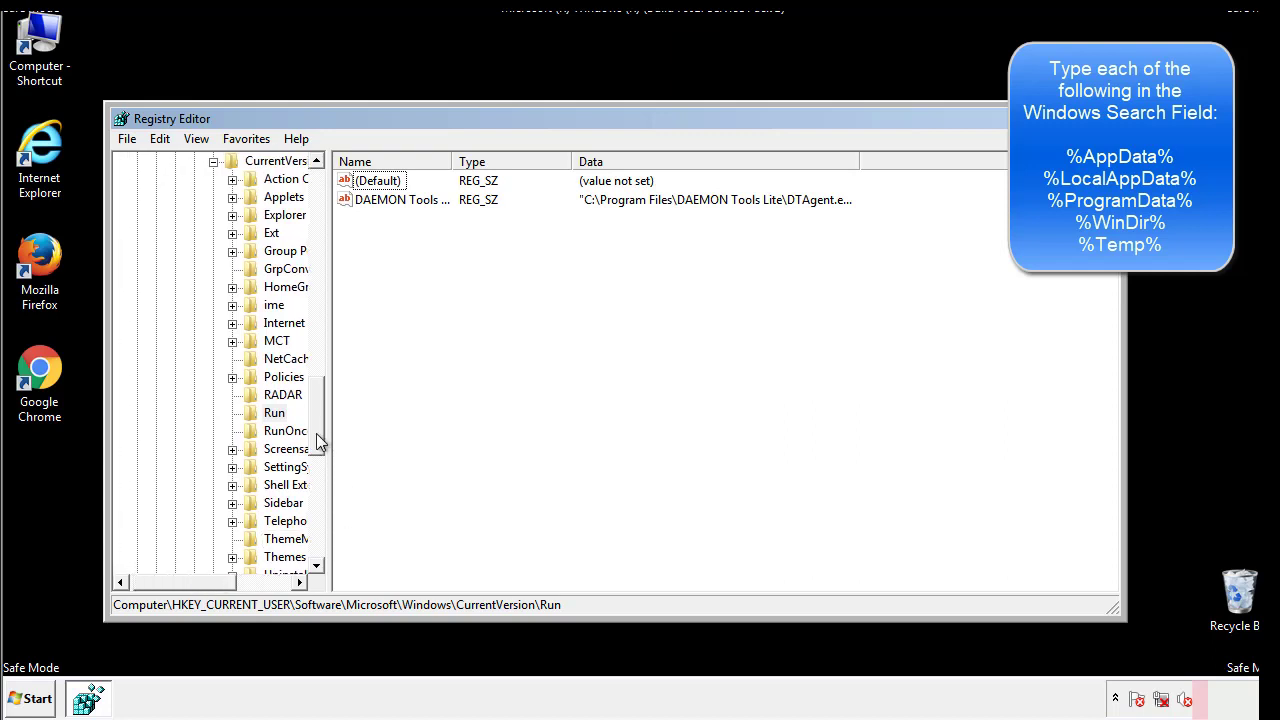
left_click_drag(320, 442, 320, 372)
left_click(196, 467)
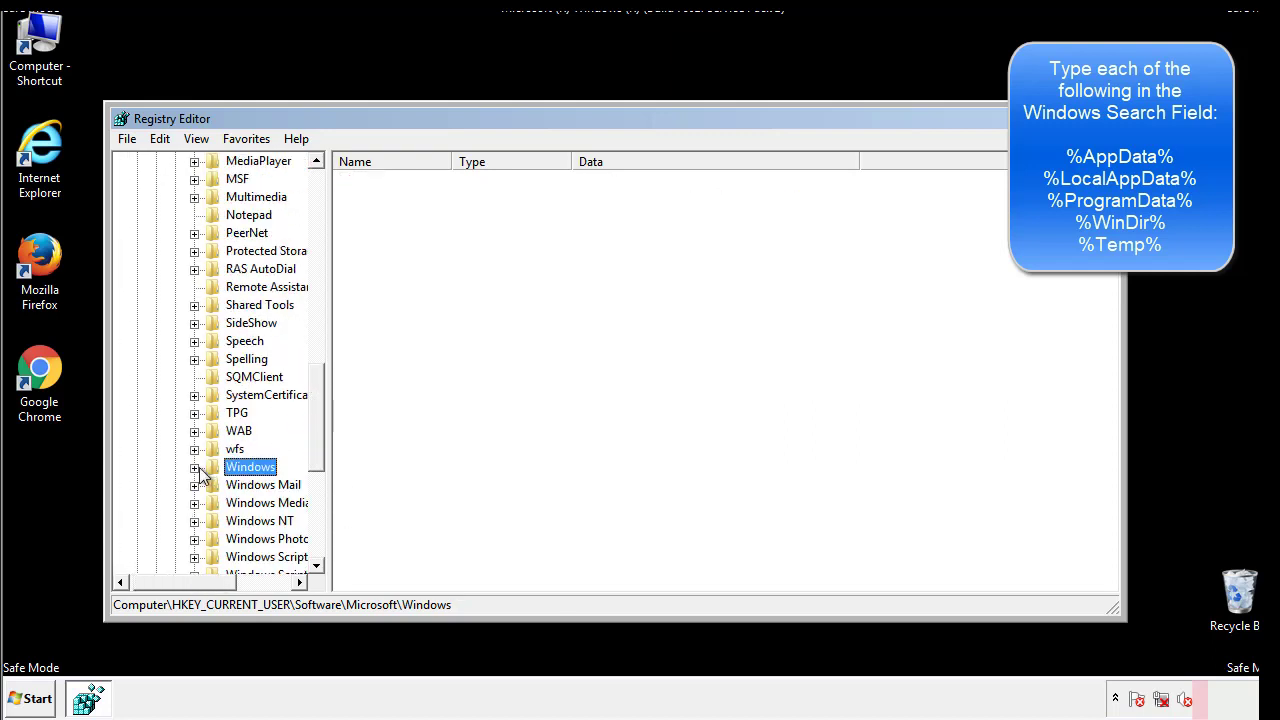
left_click_drag(322, 443, 322, 223)
Step: Use Edit > Find to search the registry for %temp%
left_click(171, 142)
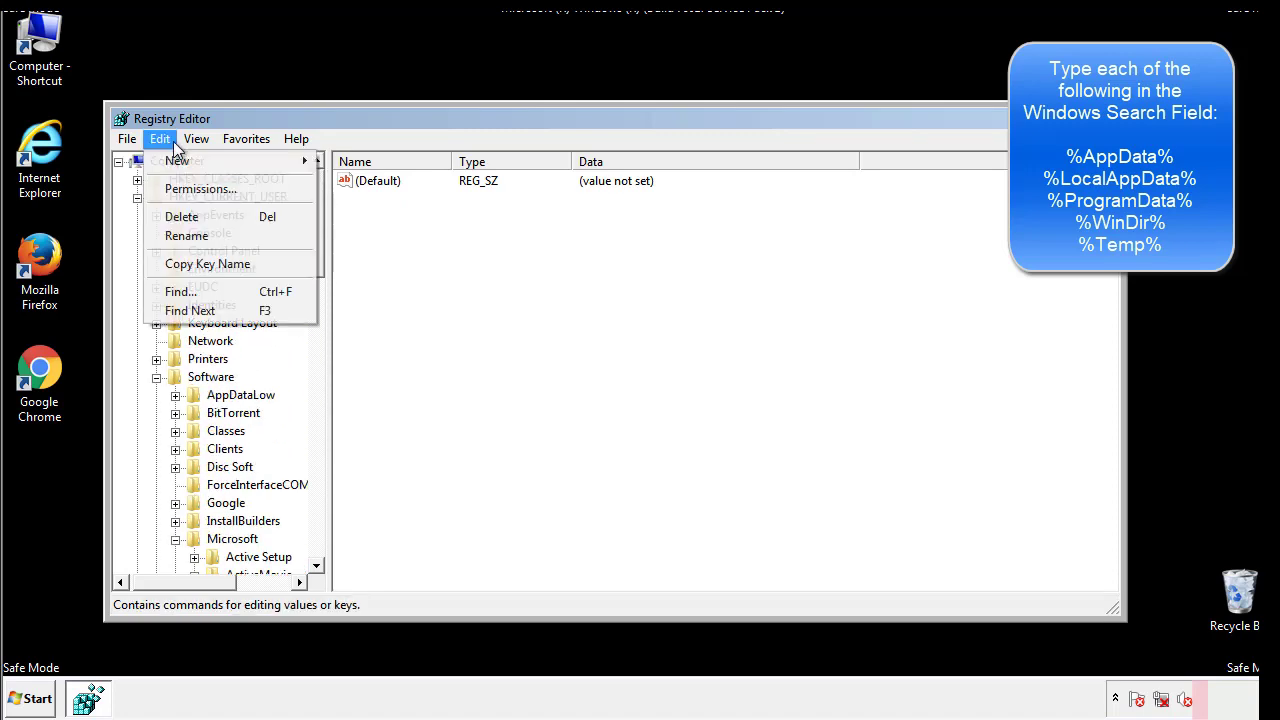
left_click(174, 291)
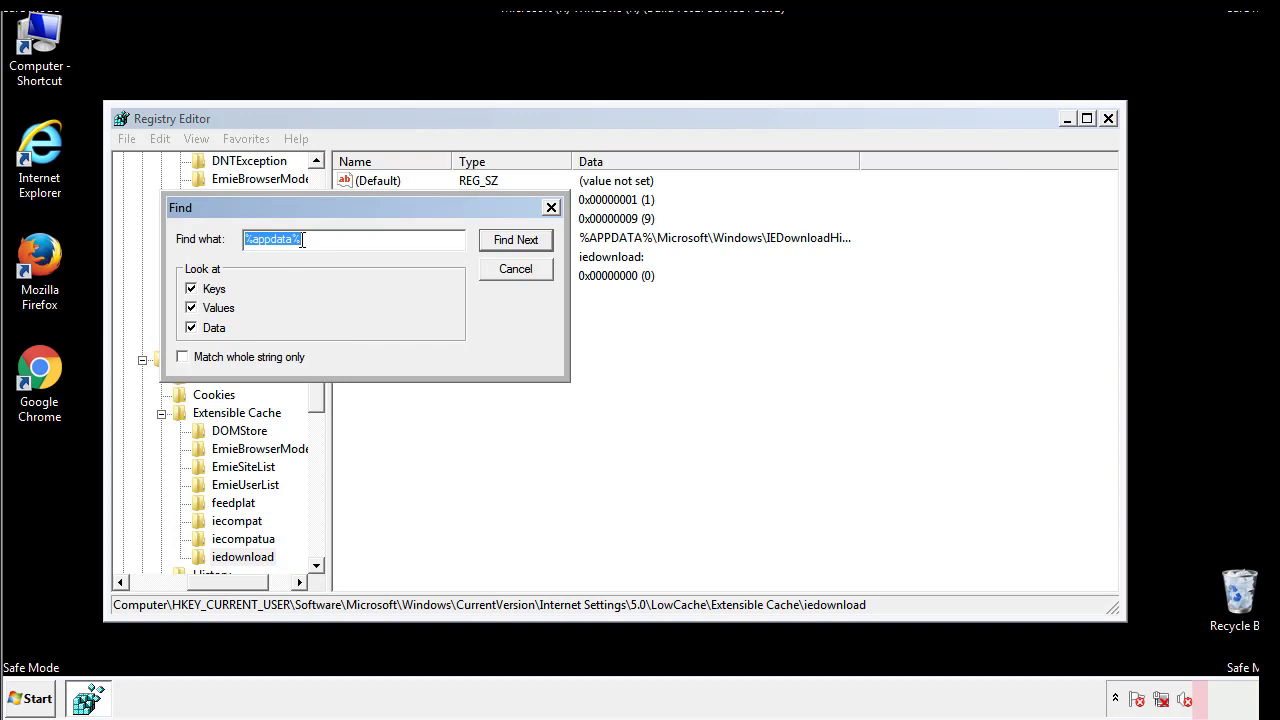
type("%temp%")
key("Return")
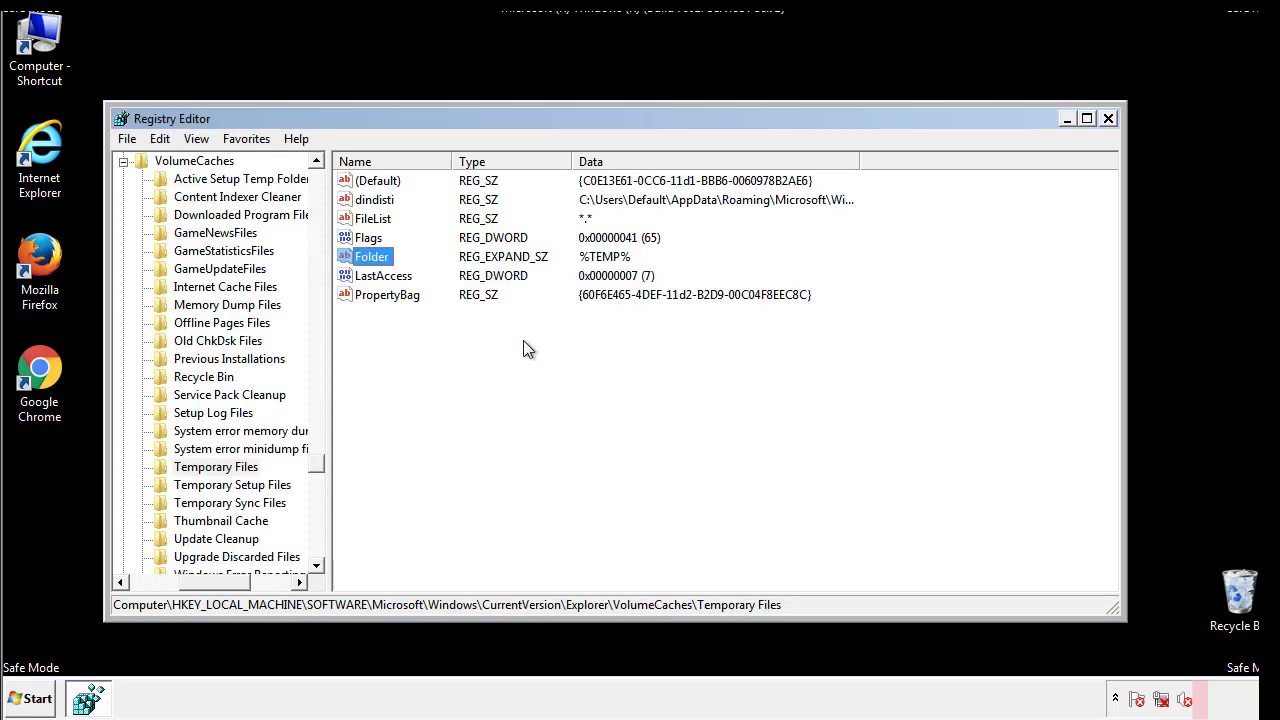
Step: Delete the values dindisti through PropertyBag from Temporary Files, then close Registry Editor
left_click_drag(411, 321, 361, 184)
right_click(361, 180)
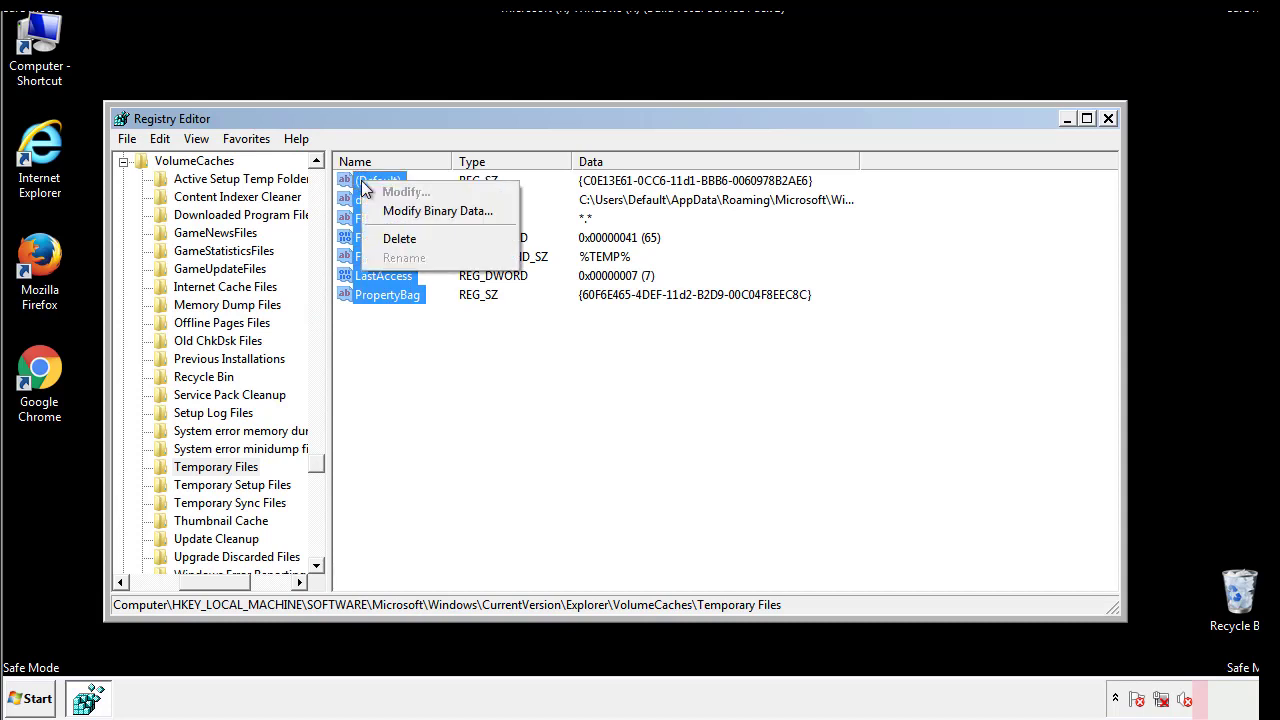
left_click(391, 241)
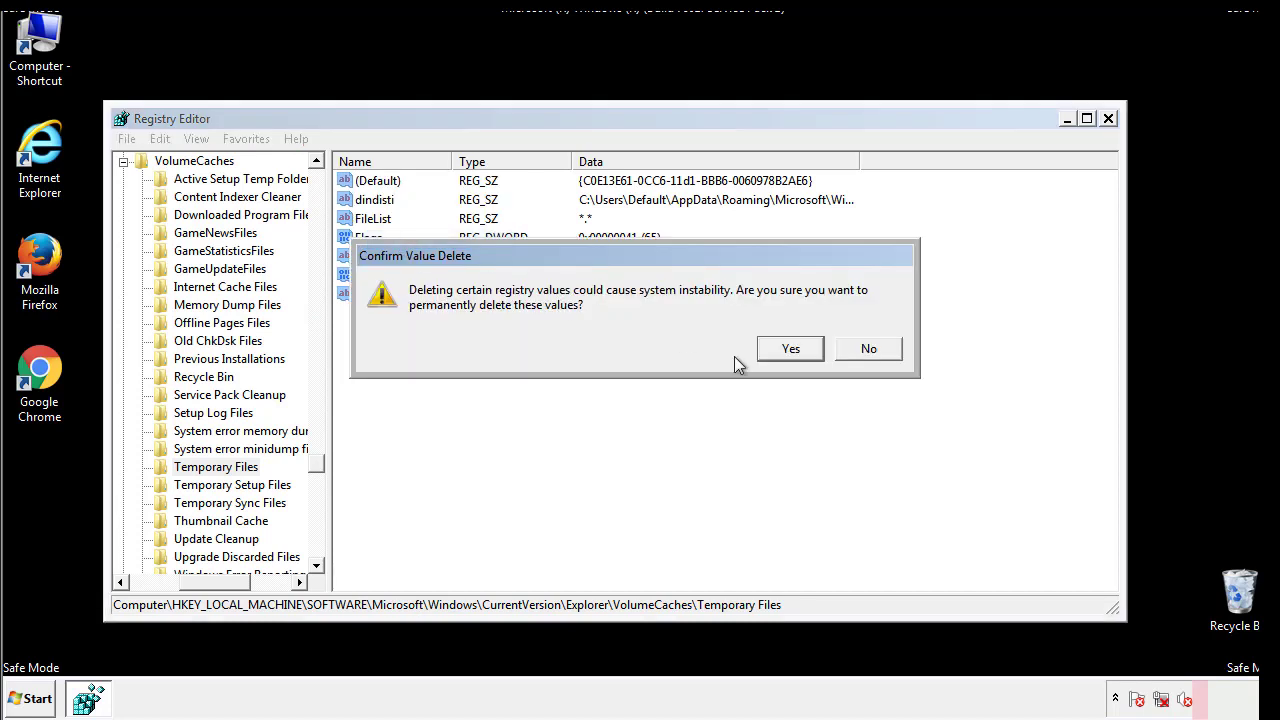
left_click(819, 350)
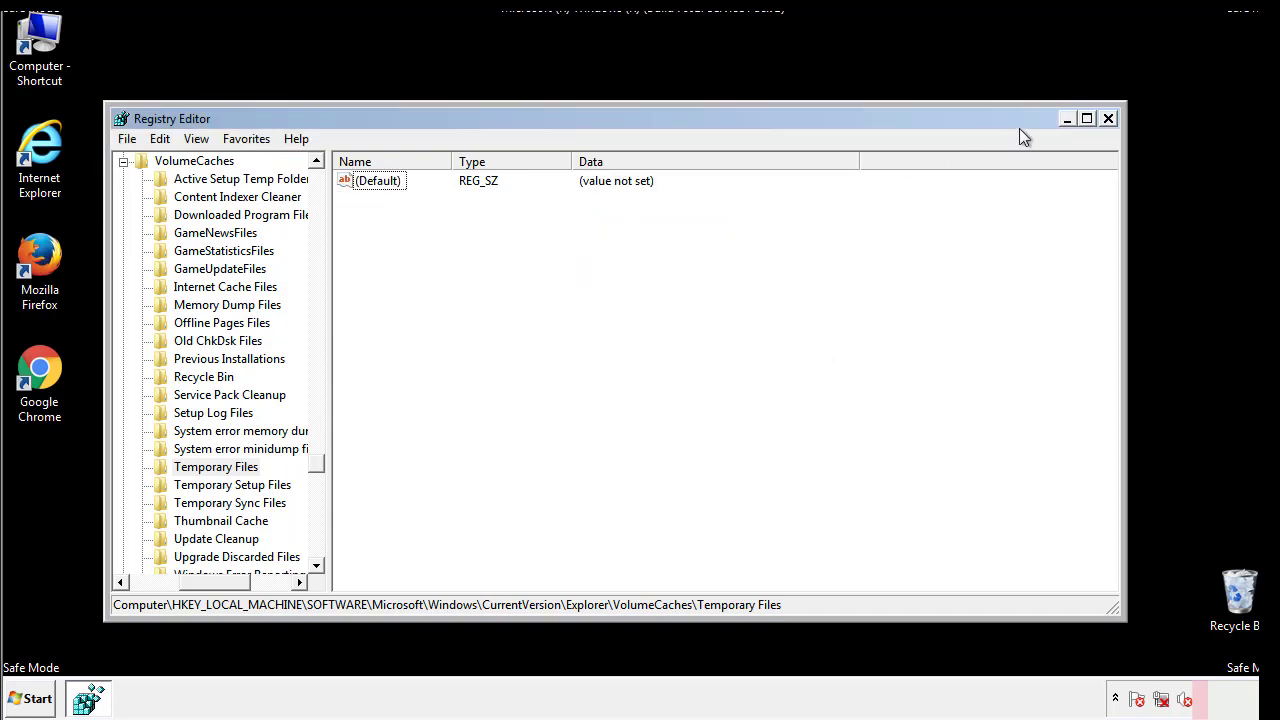
left_click(1110, 119)
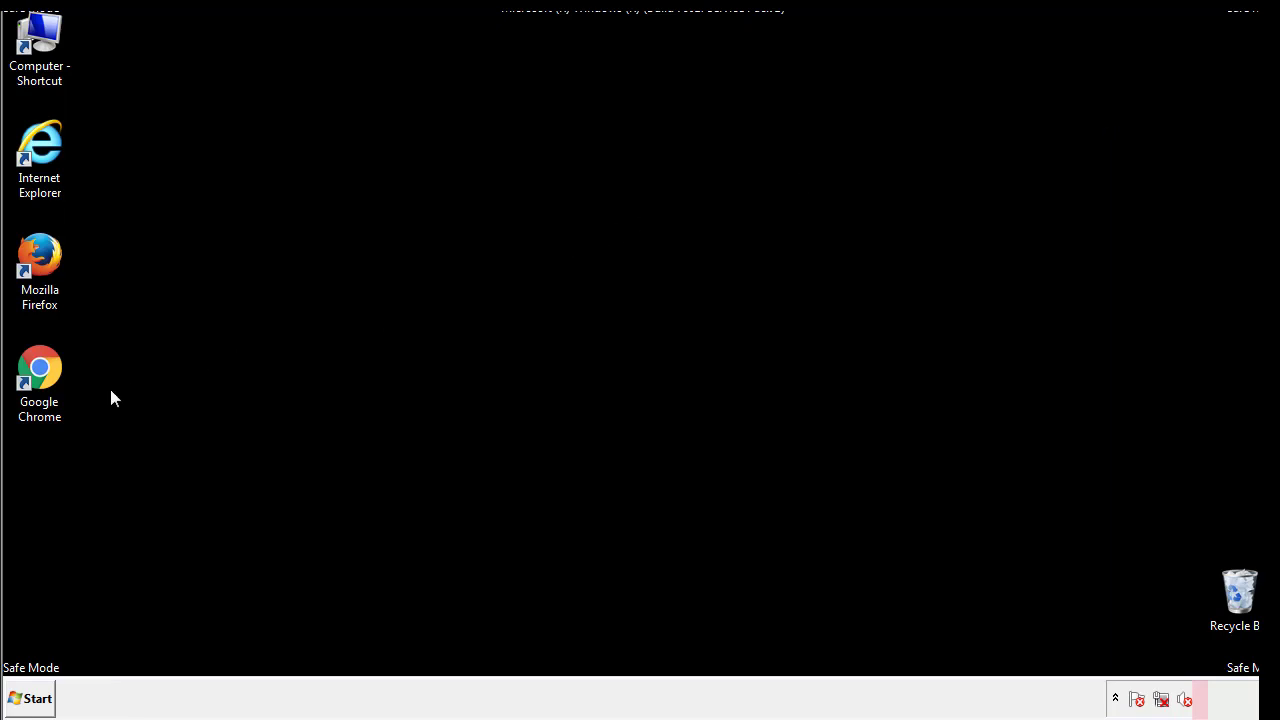
Step: Search the Start menu for msconfig and launch System Configuration
left_click(24, 702)
left_click(69, 655)
type("ms")
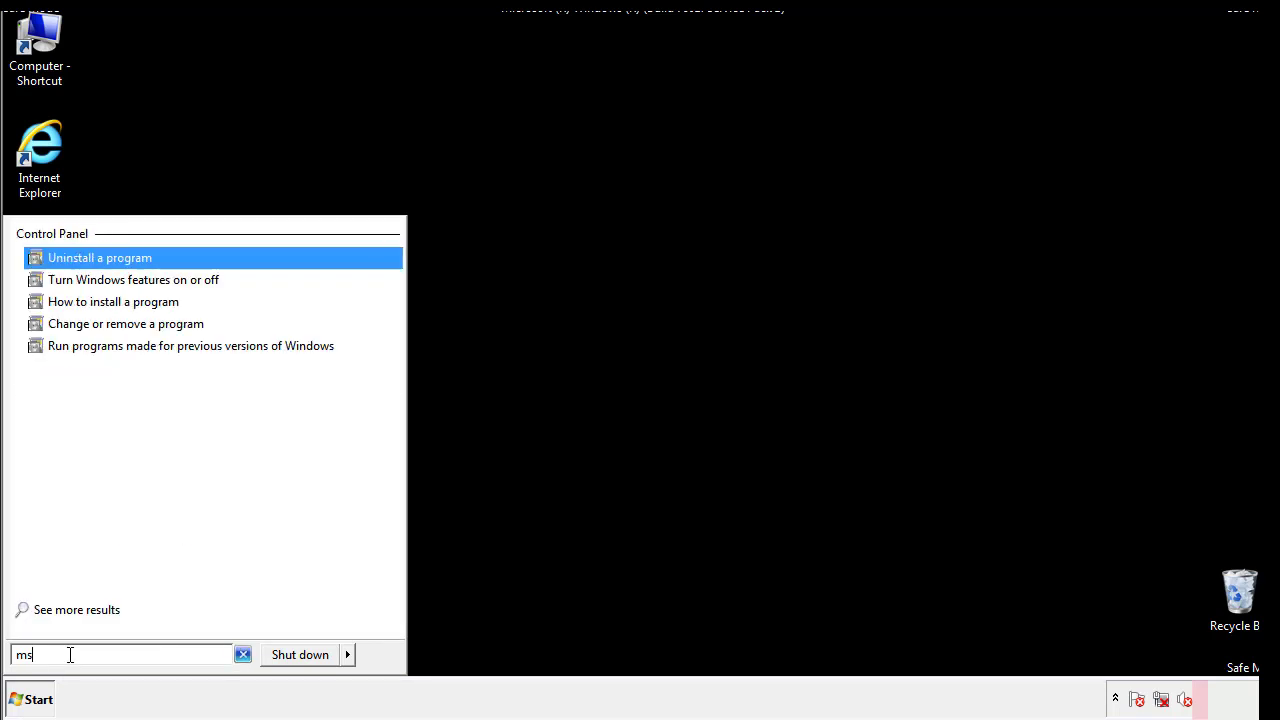
type("conf")
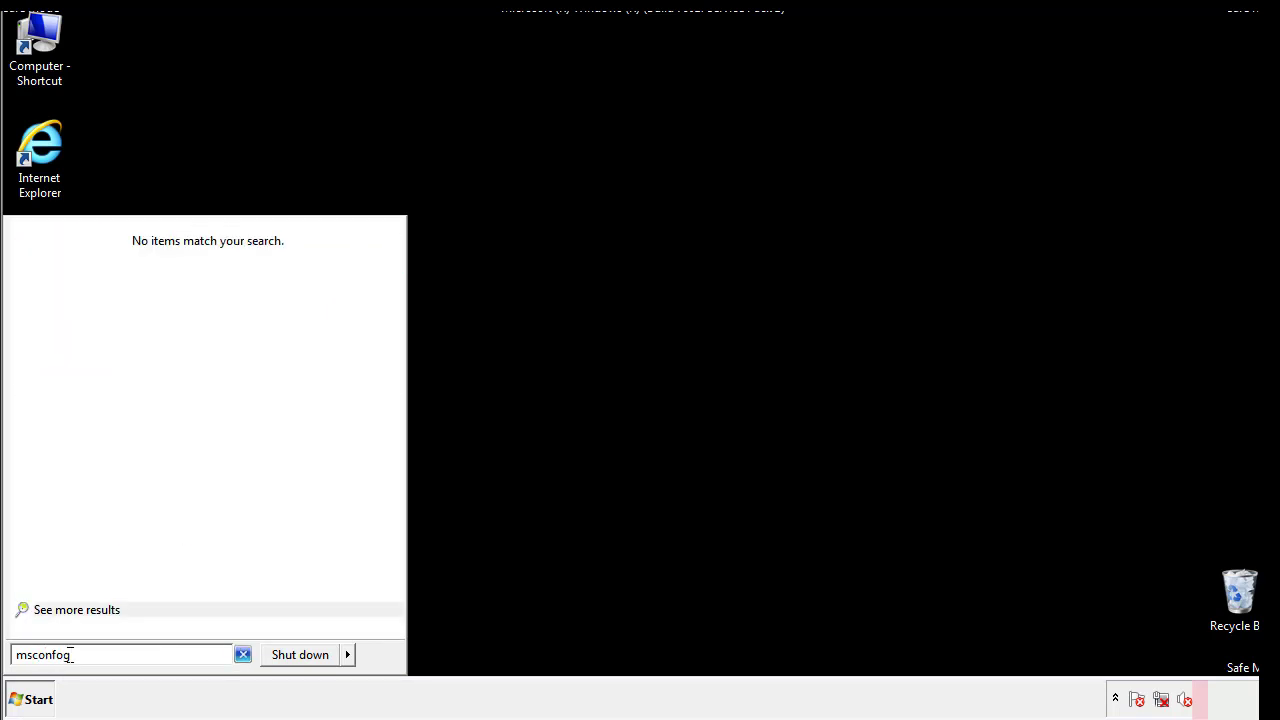
type("ig")
key("Return")
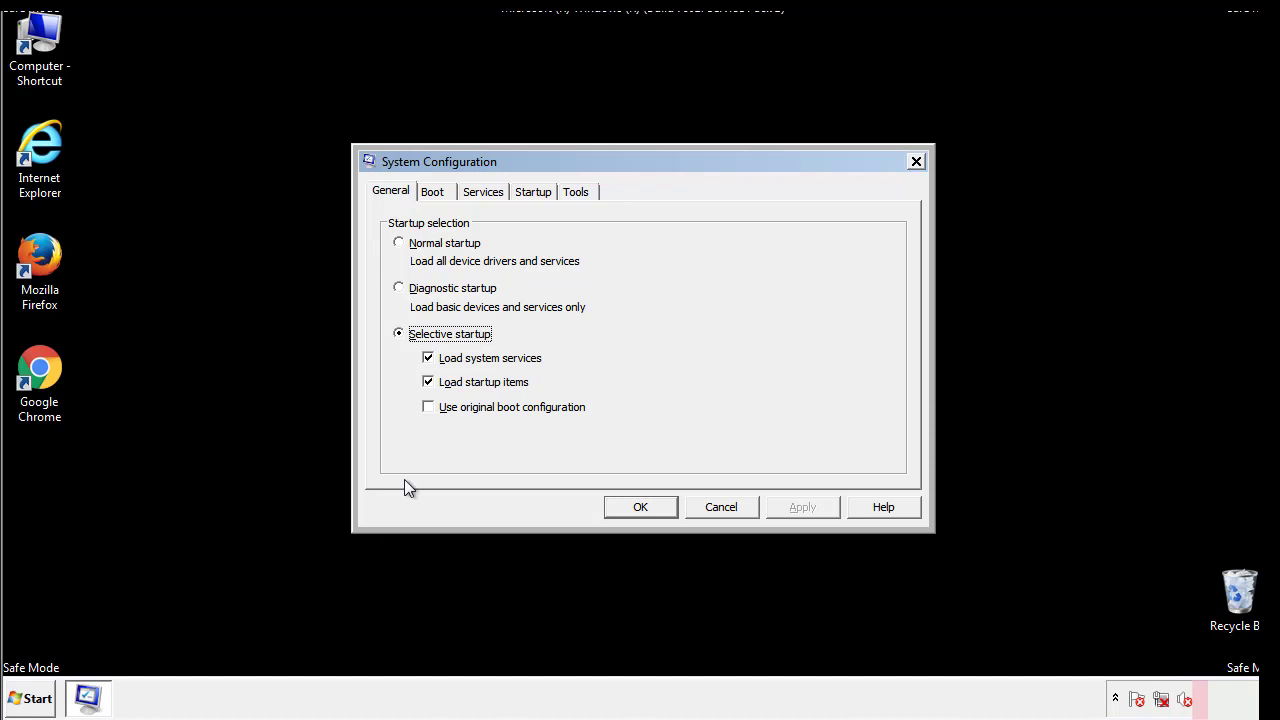
Step: Uncheck Safe boot in the Boot options, apply and confirm it, then restart Windows immediately
left_click(433, 192)
left_click(402, 384)
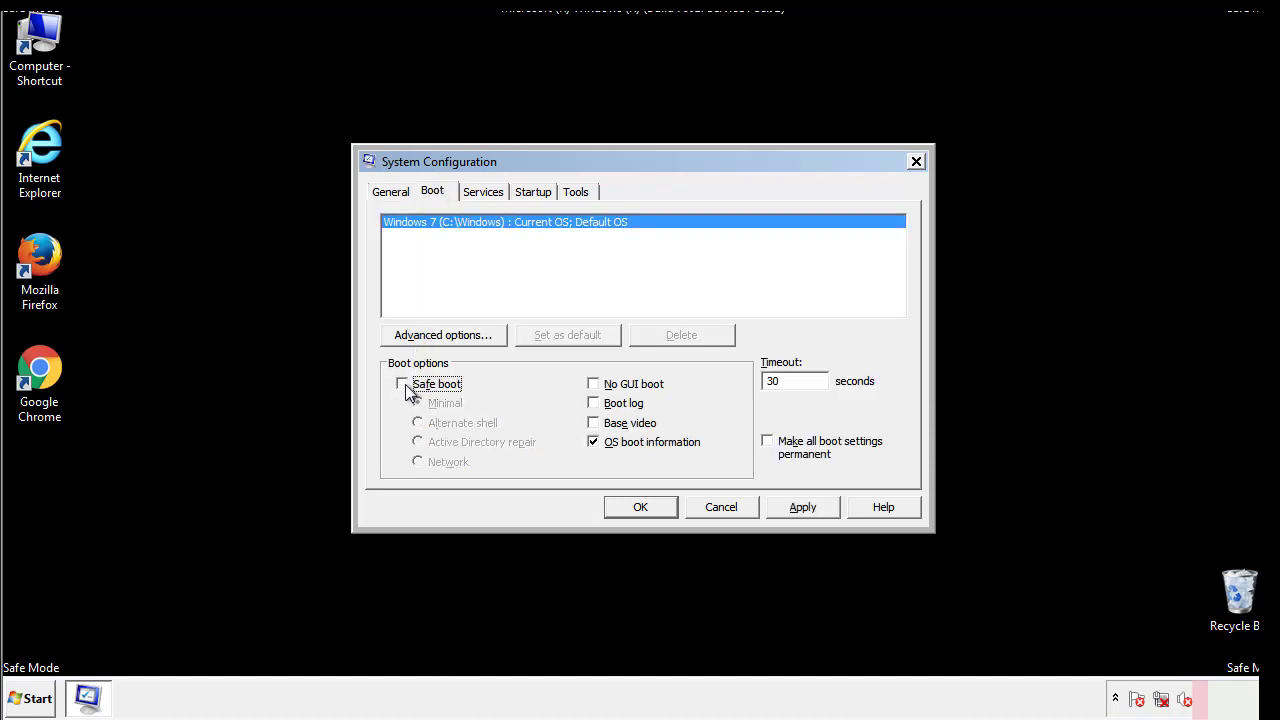
left_click(805, 508)
left_click(648, 508)
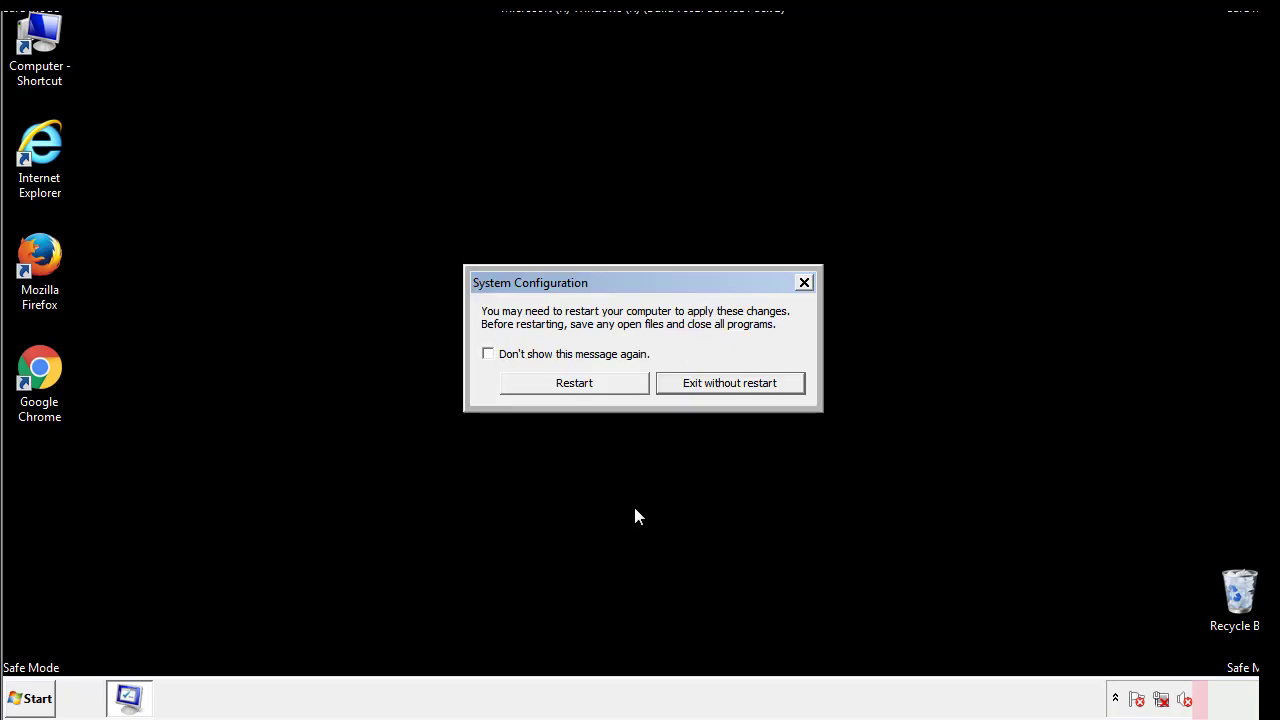
left_click(593, 391)
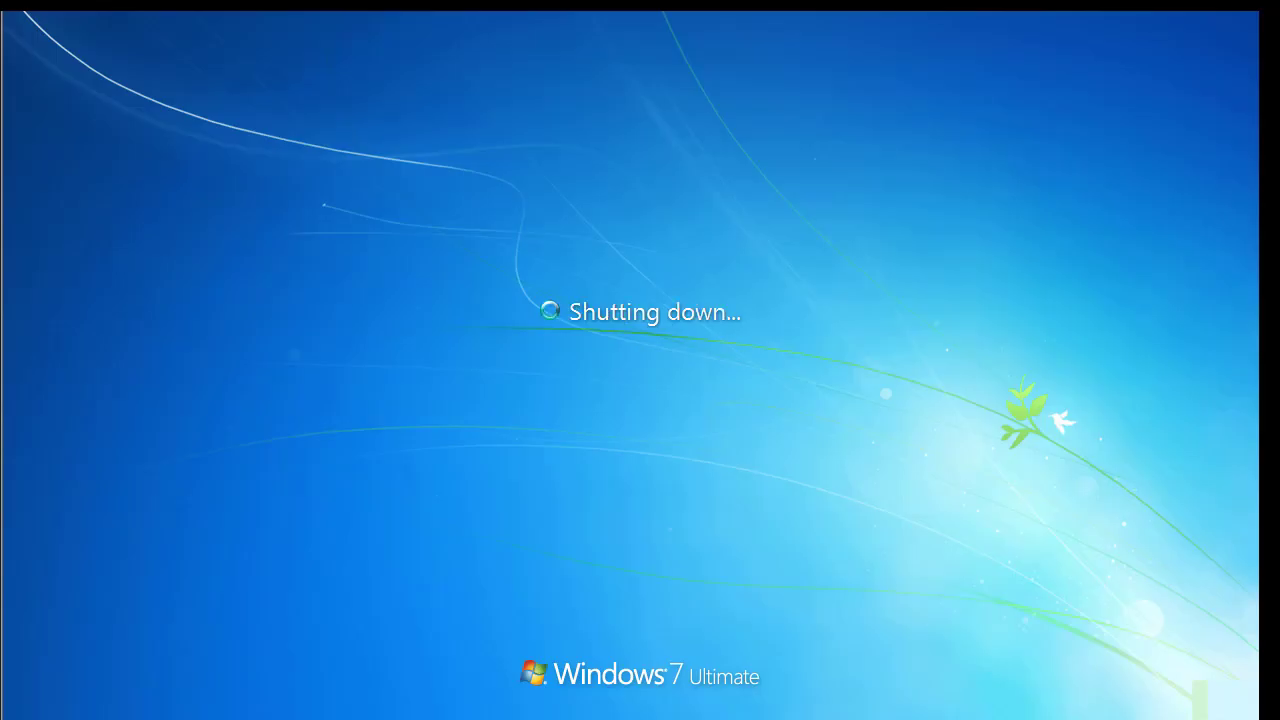